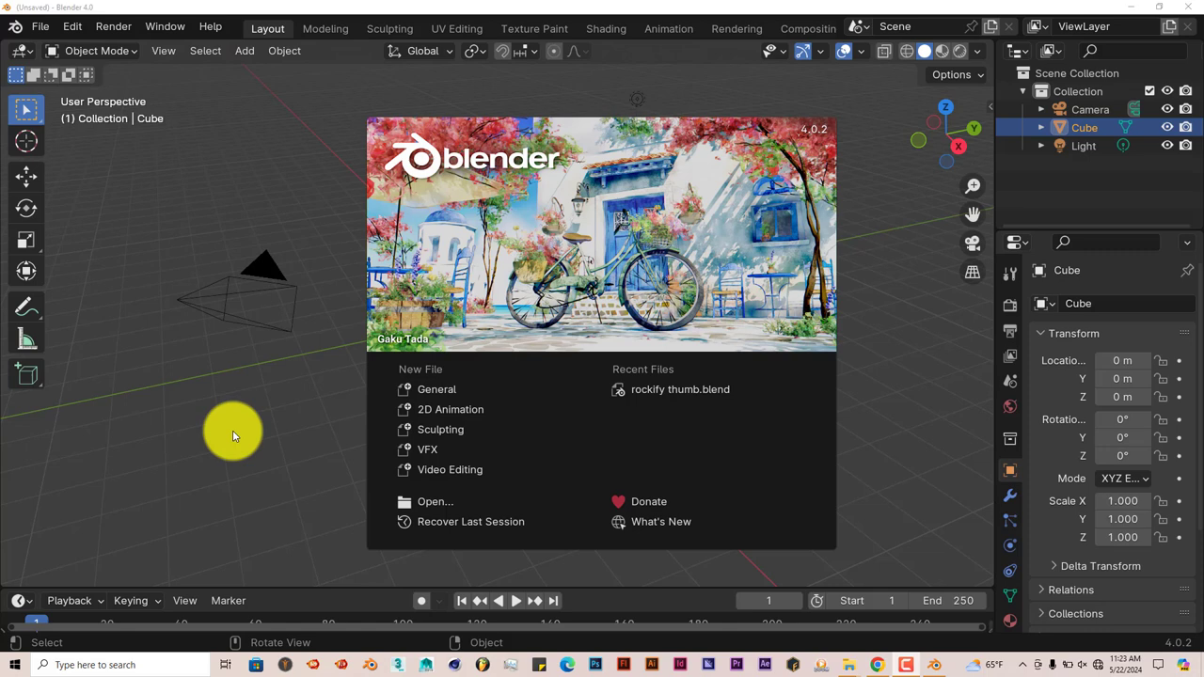
click(72, 28)
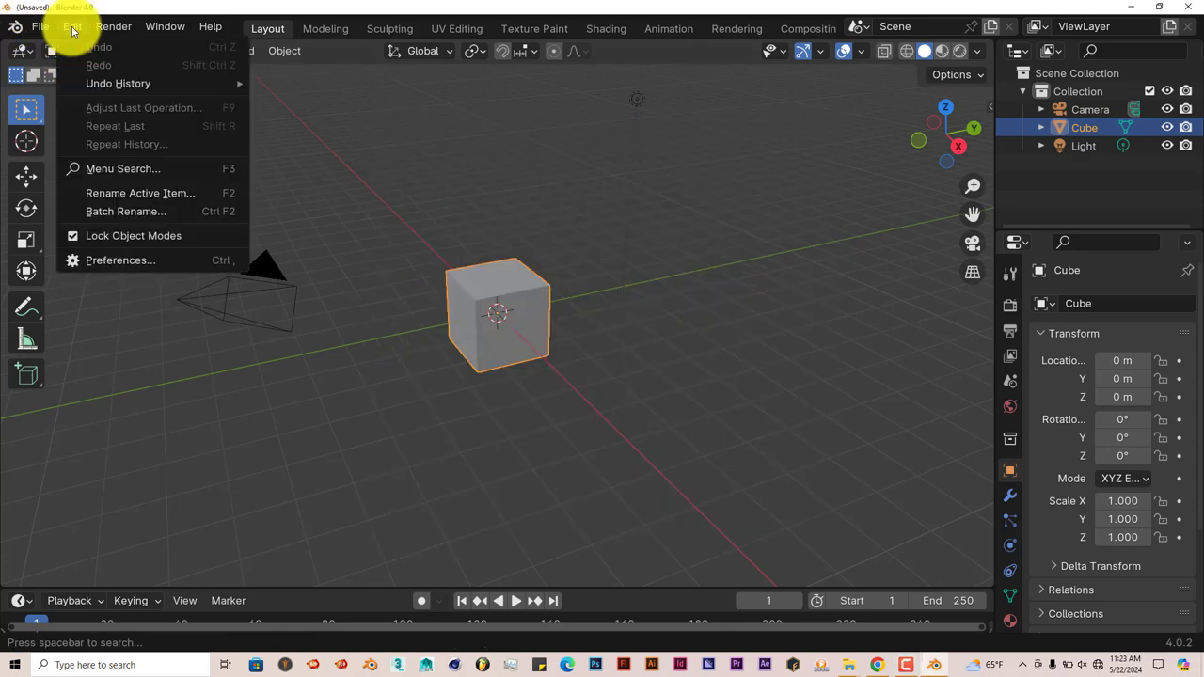
click(97, 260)
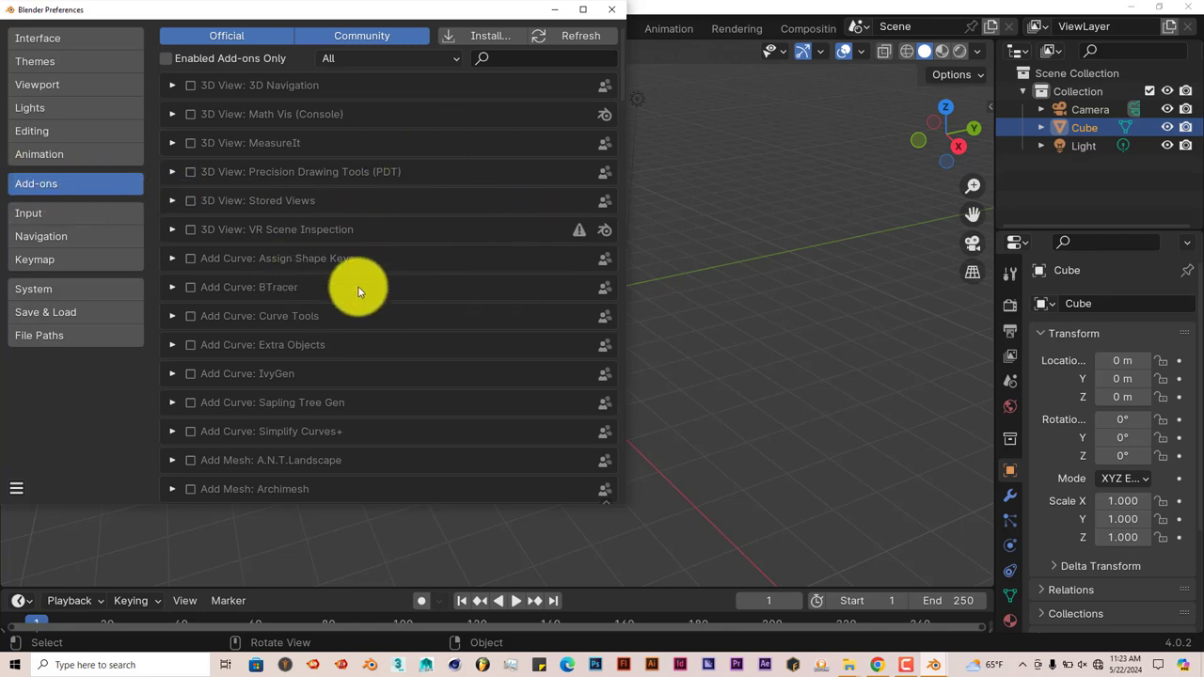
click(485, 36)
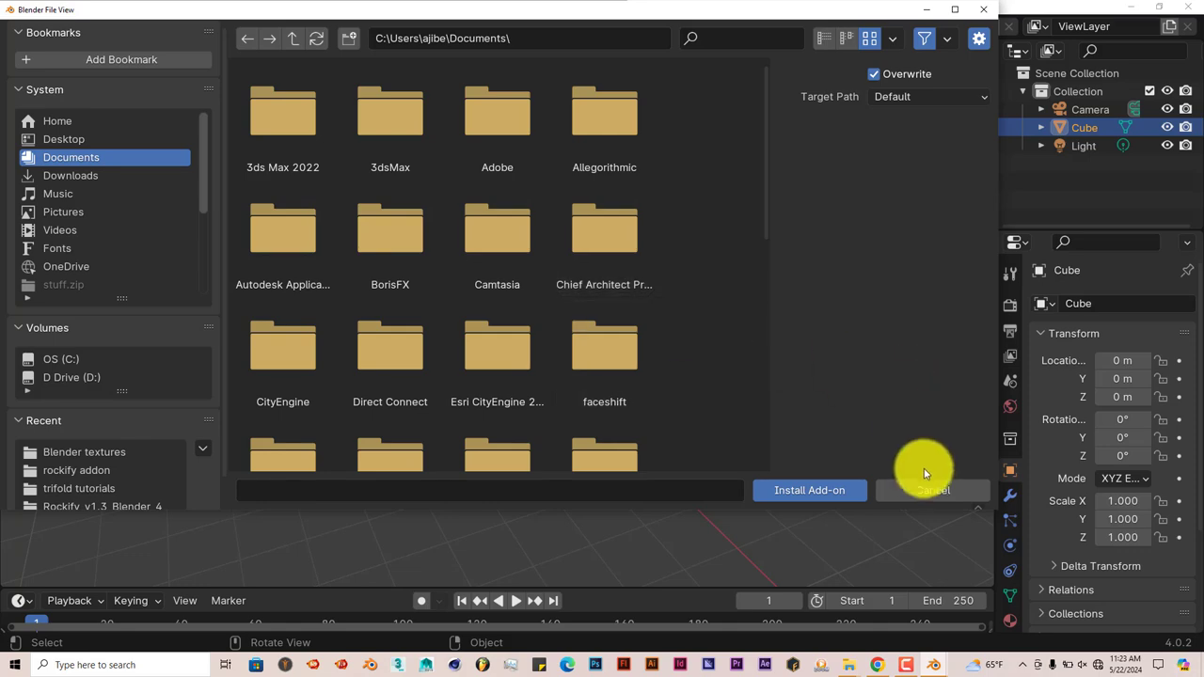
click(983, 10)
click(533, 58)
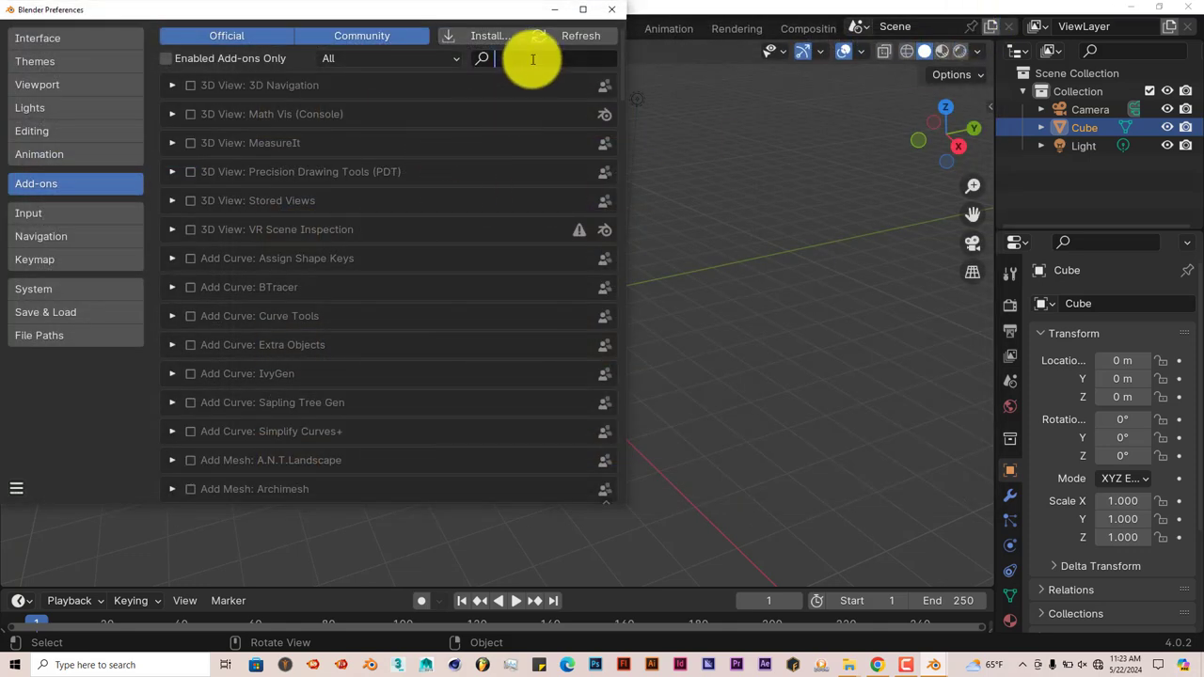
text(pro)
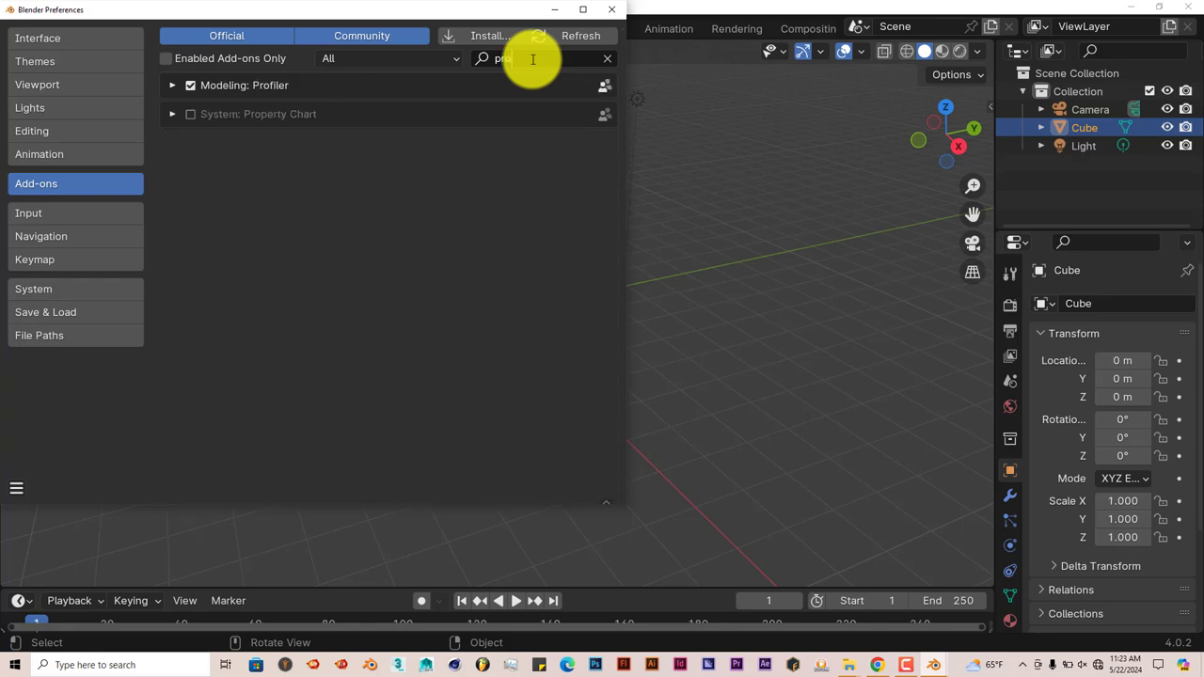
text(filer)
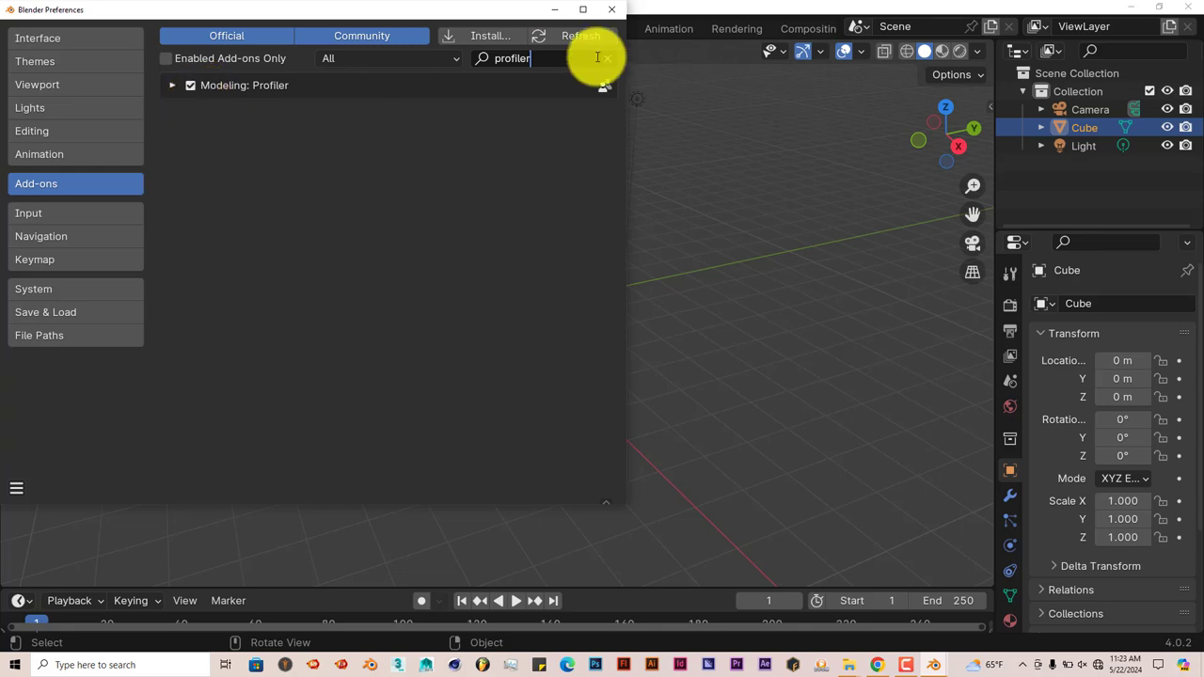
click(613, 9)
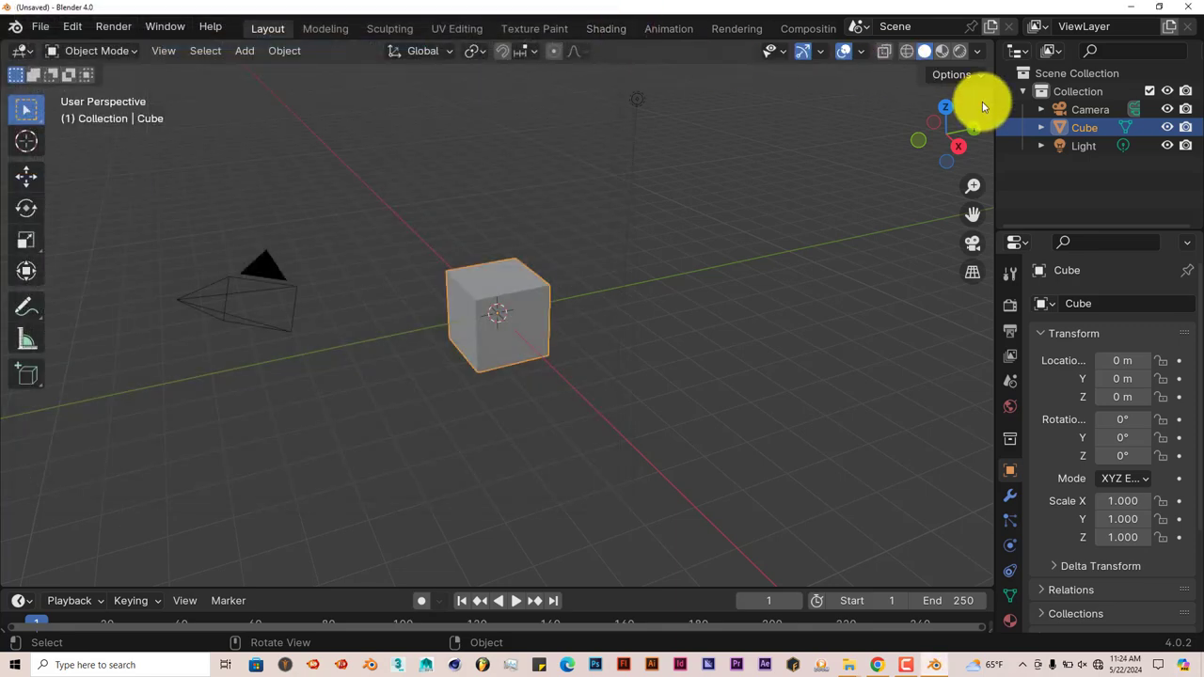
- Show the Profiler tab, pick a moulding profile from its gallery, and delete the default cube
key(n)
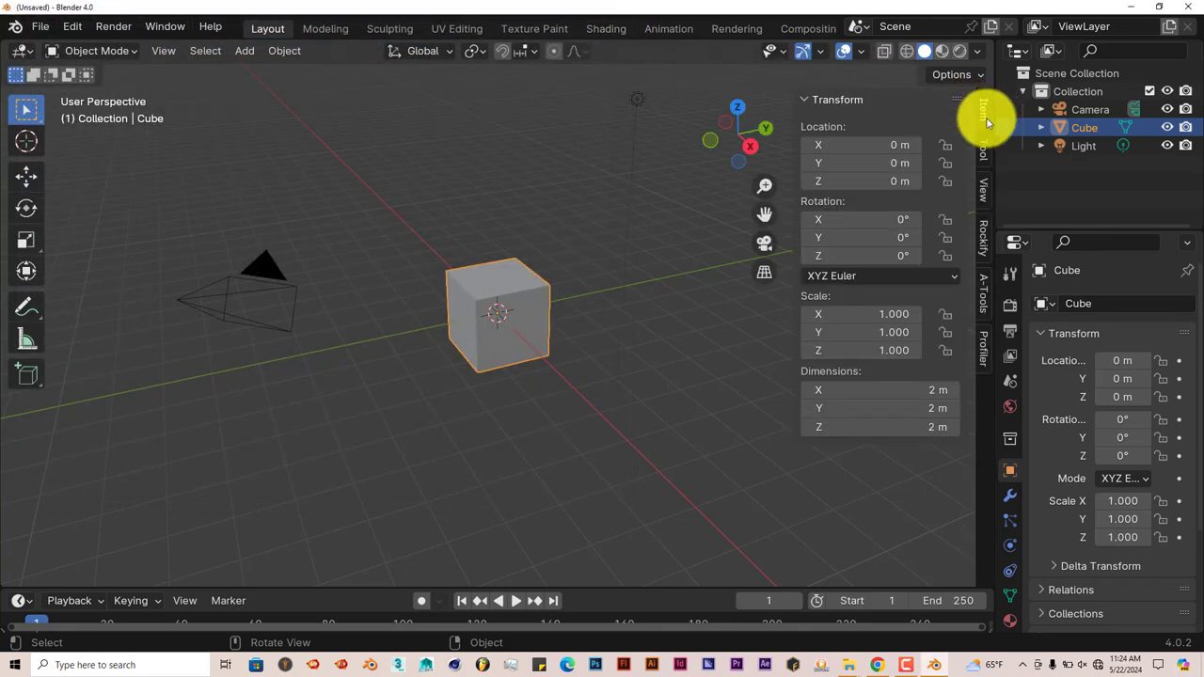
click(986, 355)
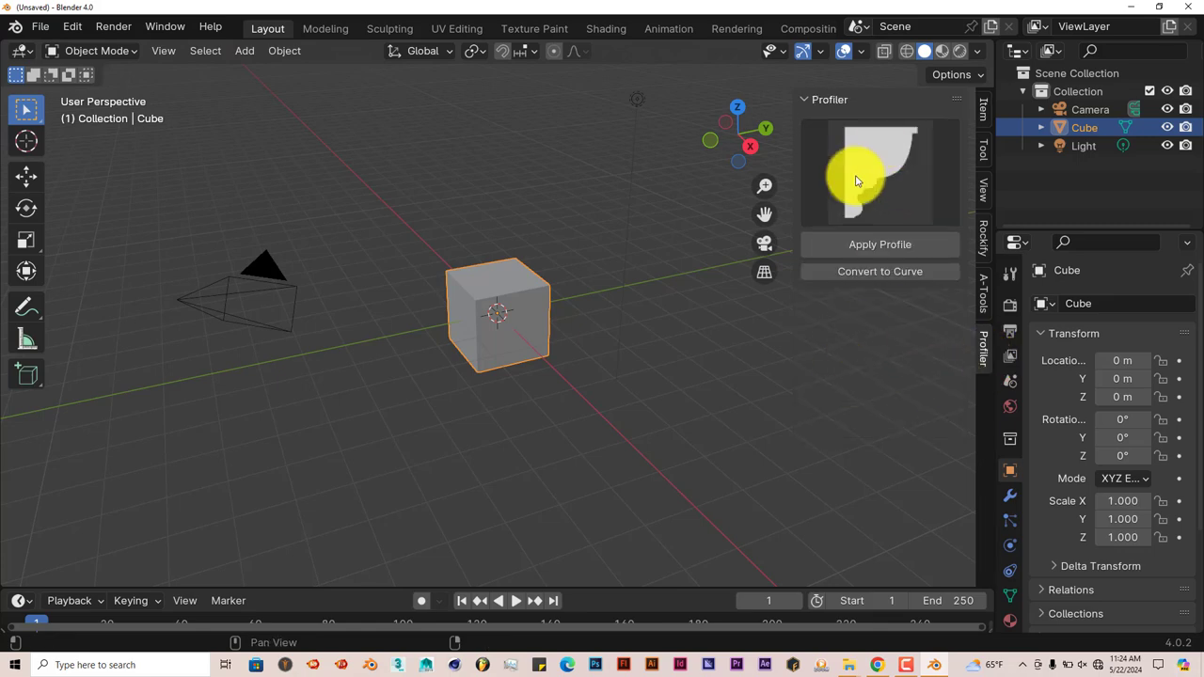
click(903, 168)
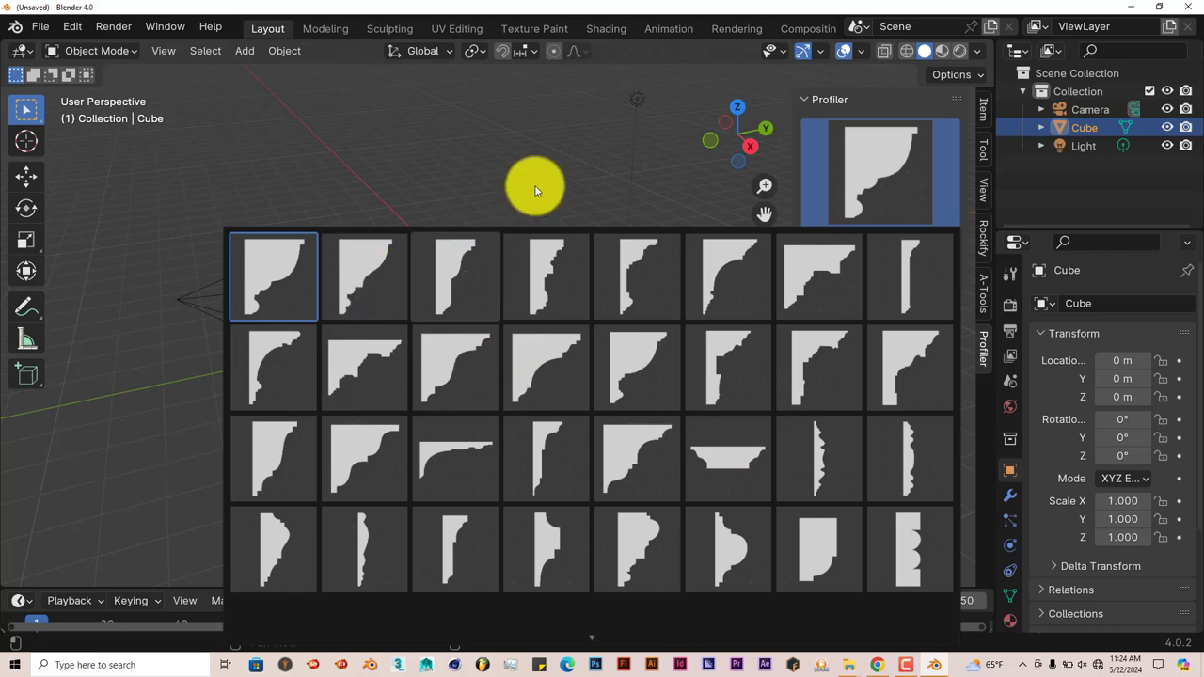
click(492, 147)
middle_drag(580, 328, 545, 315)
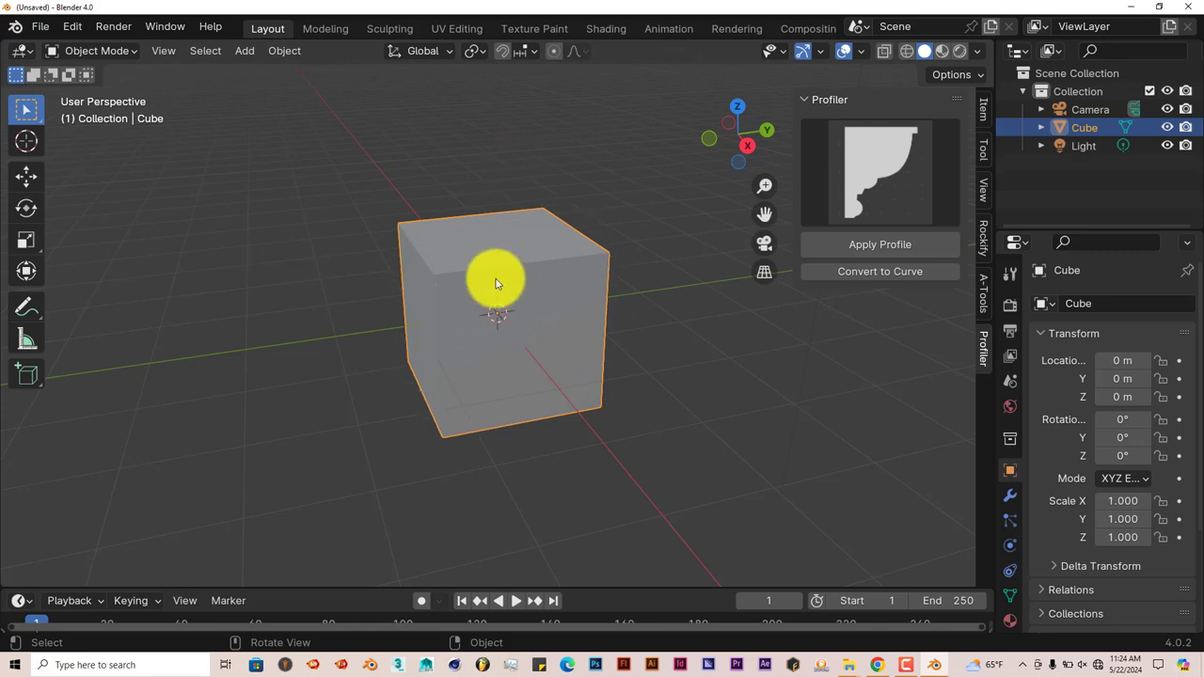
key(Delete)
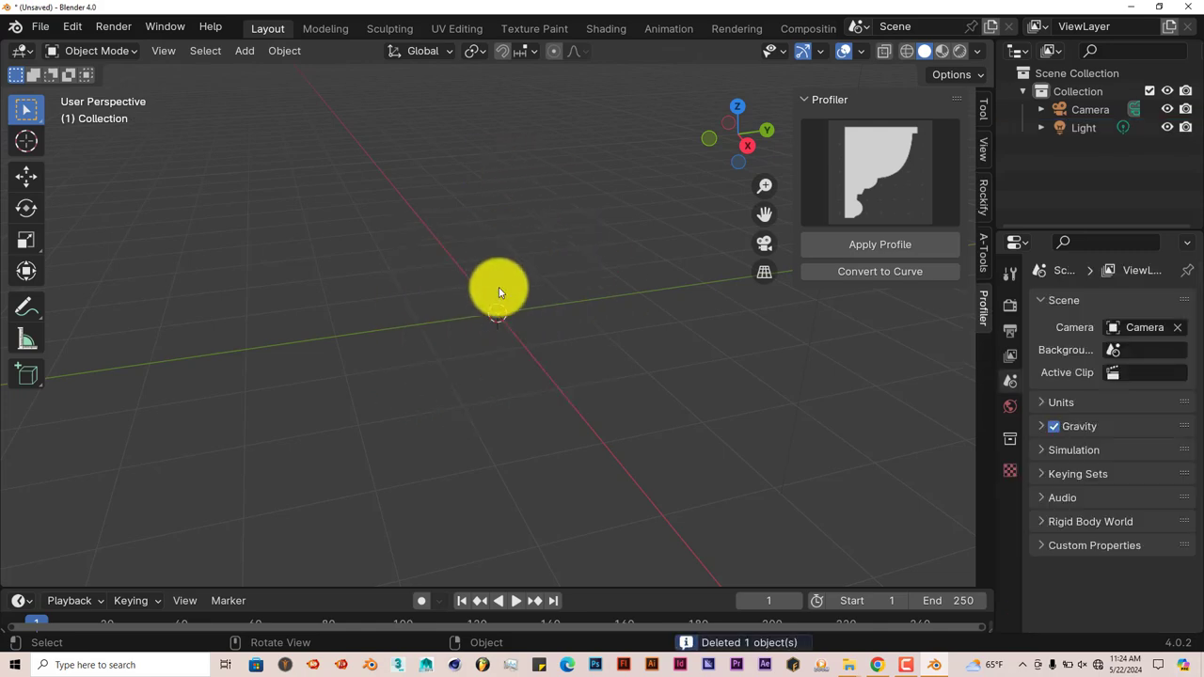
- Add a mesh plane at the origin
key(shift+a)
mouse_move(501, 299)
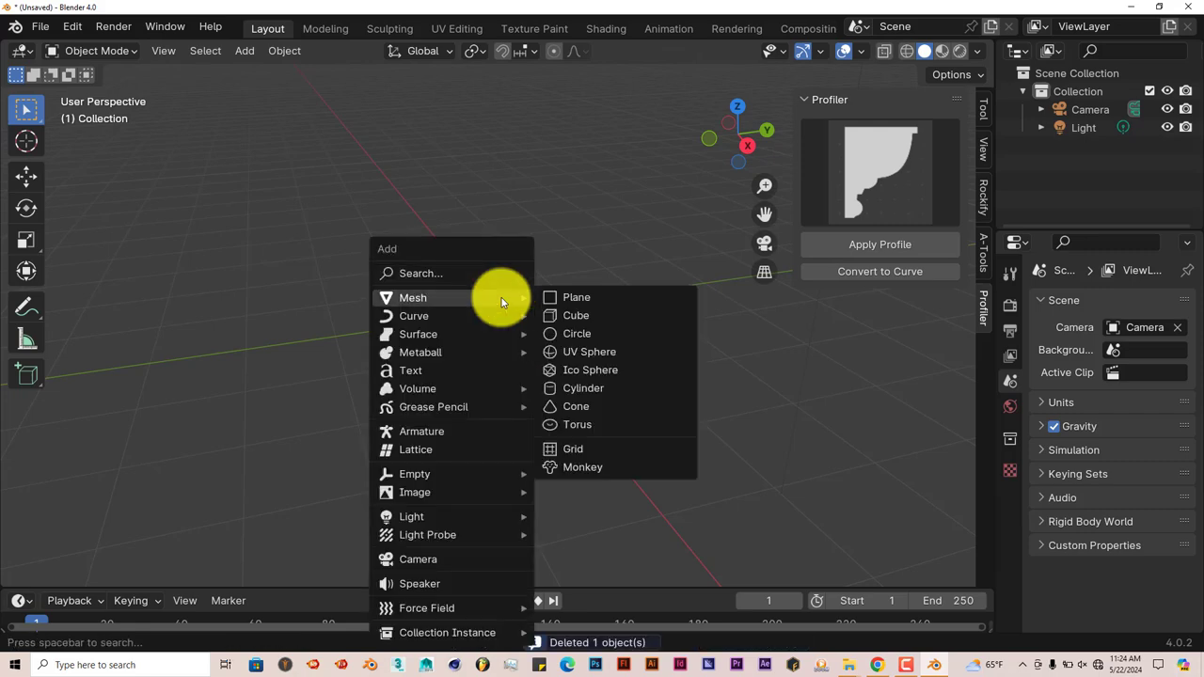
click(606, 300)
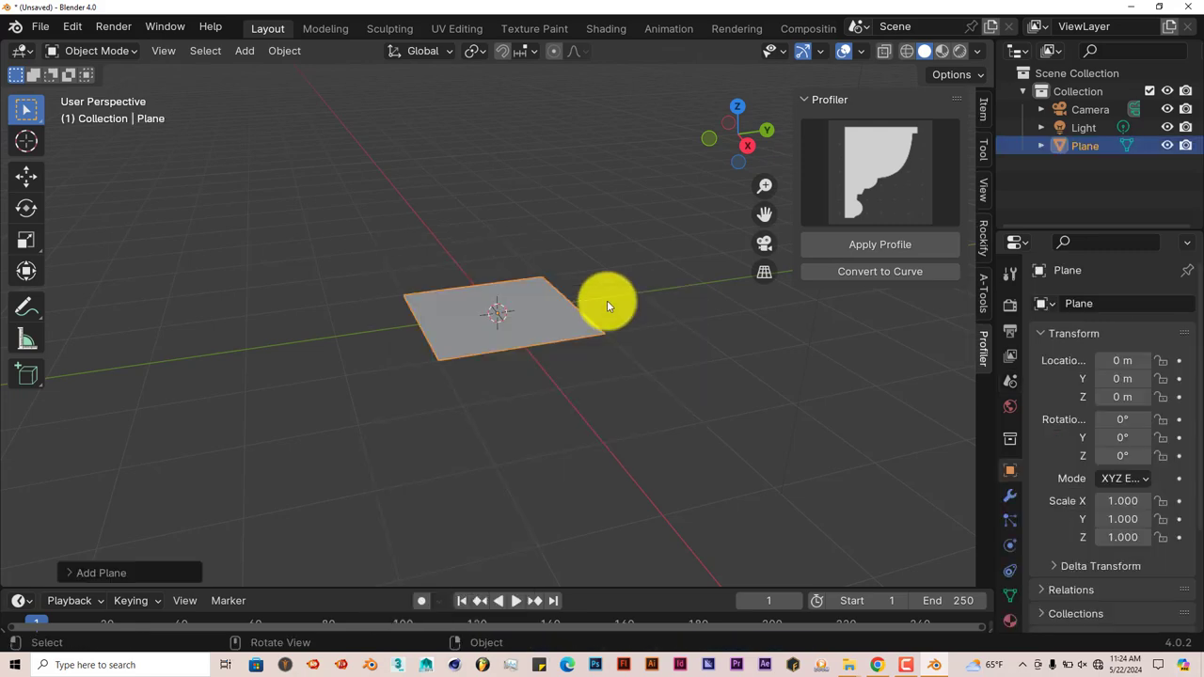
mouse_move(582, 375)
middle_down()
mouse_move(629, 364)
mouse_move(595, 375)
middle_up()
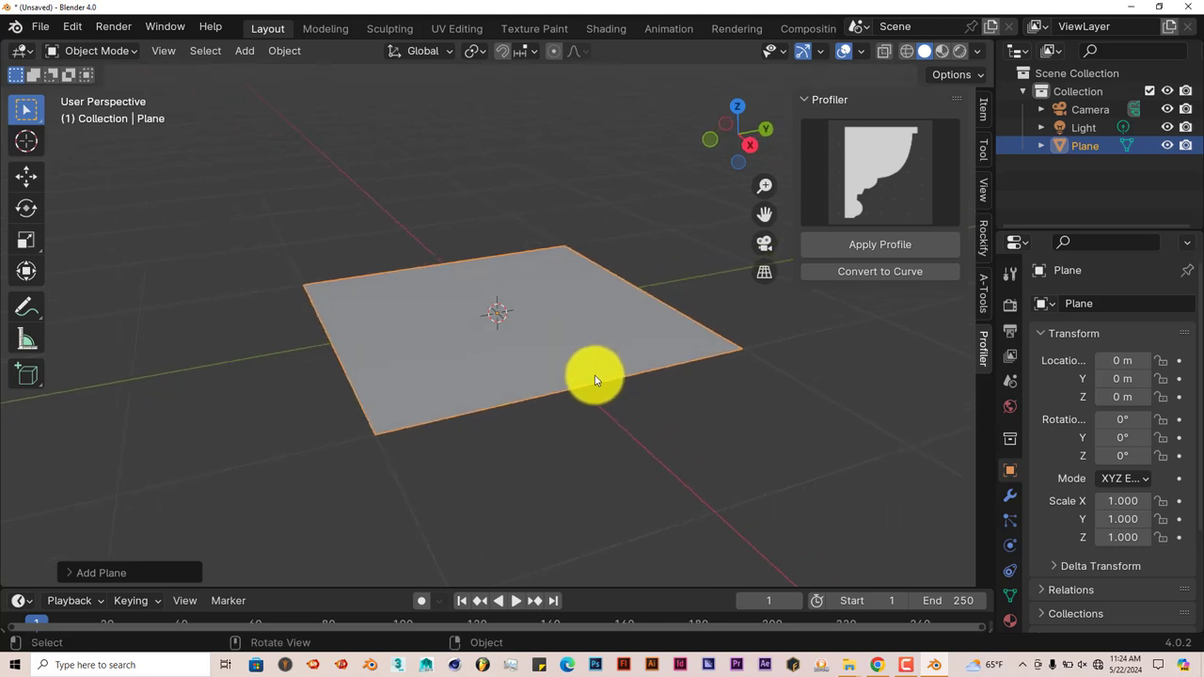
- Convert the plane to a curve and sweep the moulding profile along its edges
click(860, 275)
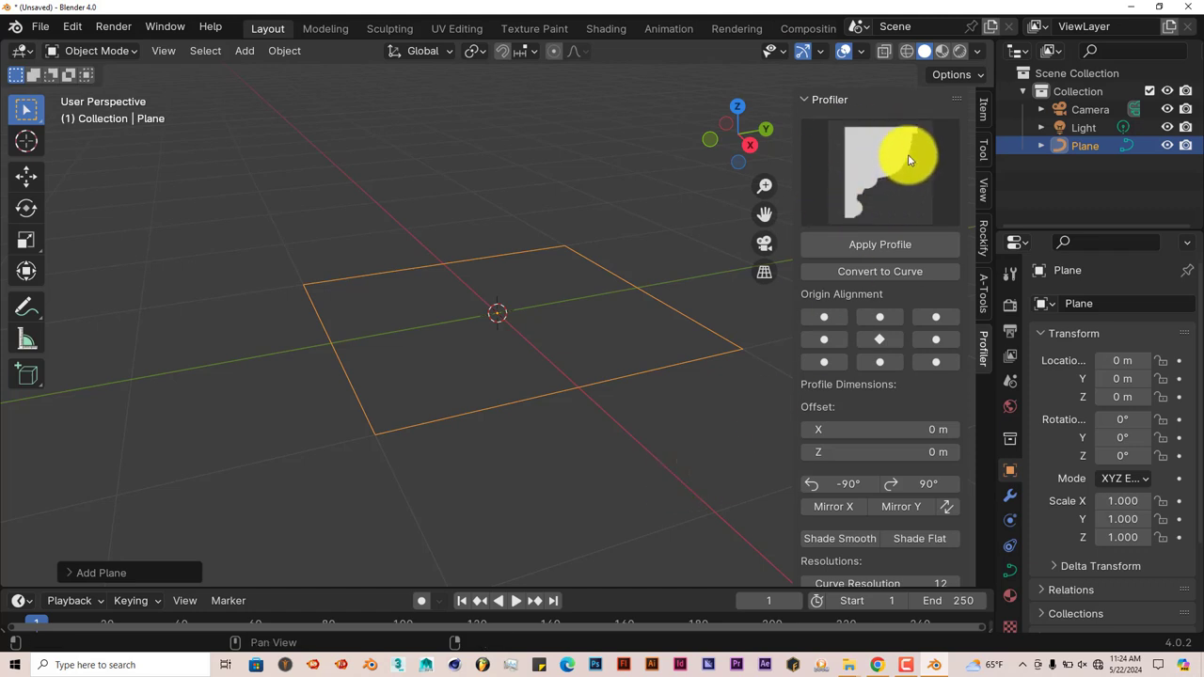
click(887, 245)
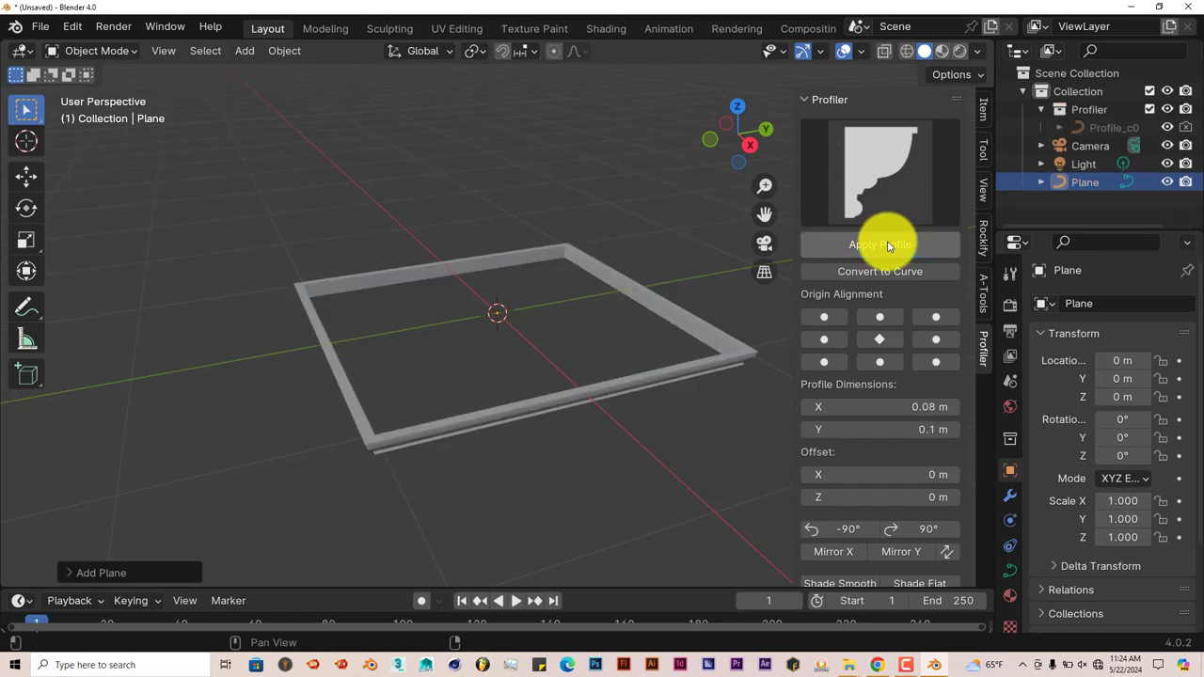
middle_drag(693, 443, 486, 428)
scroll(599, 412, up, 3)
scroll(599, 412, up, 2)
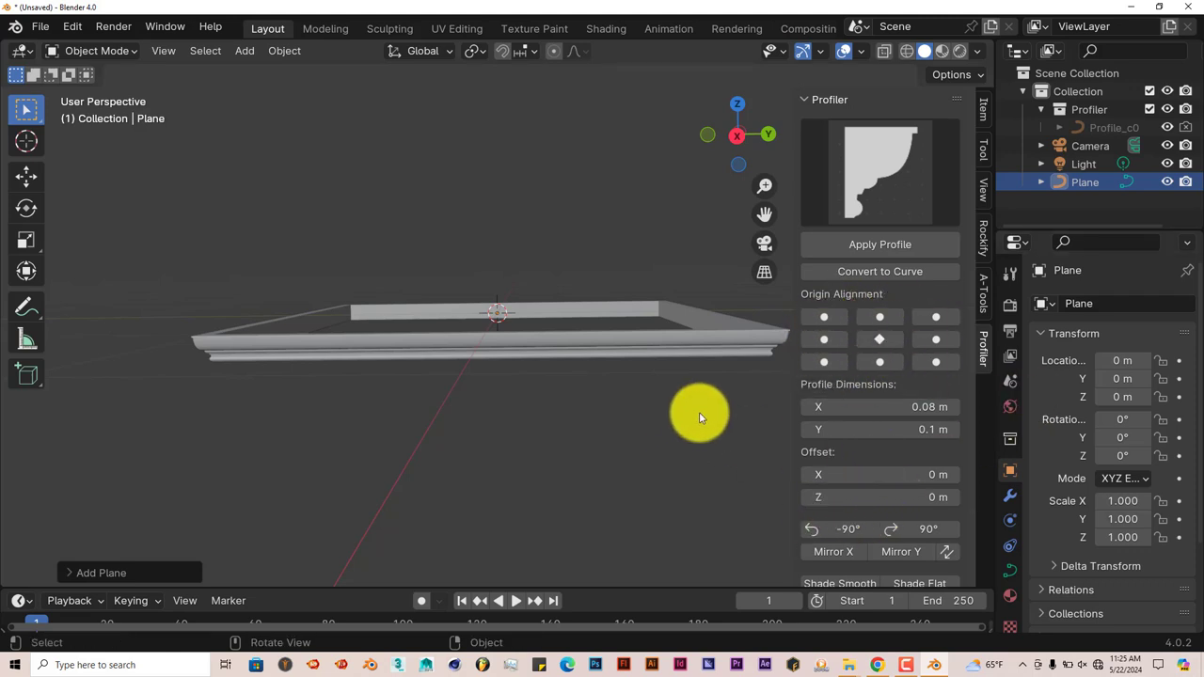
- Set the profile dimensions to 0.11 m in X and 0.13 m in Y
mouse_move(696, 411)
middle_down()
mouse_move(680, 417)
mouse_move(701, 420)
middle_up()
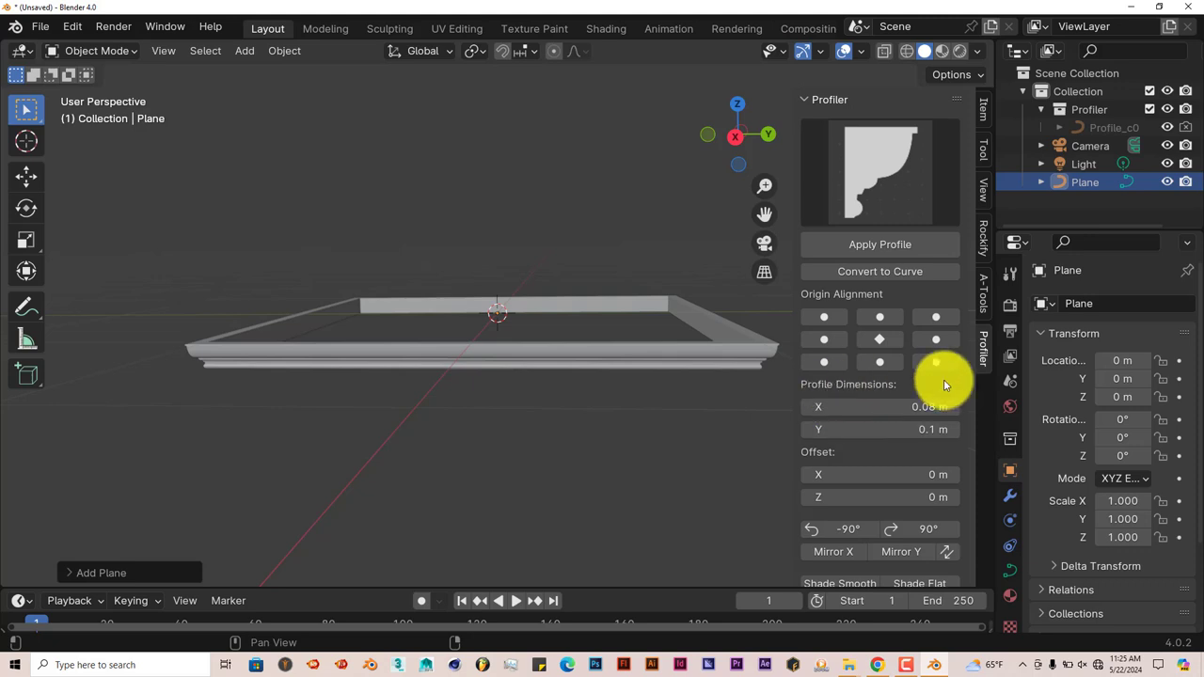
drag(894, 406, 956, 408)
mouse_move(644, 459)
middle_down()
mouse_move(637, 451)
mouse_move(634, 478)
middle_up()
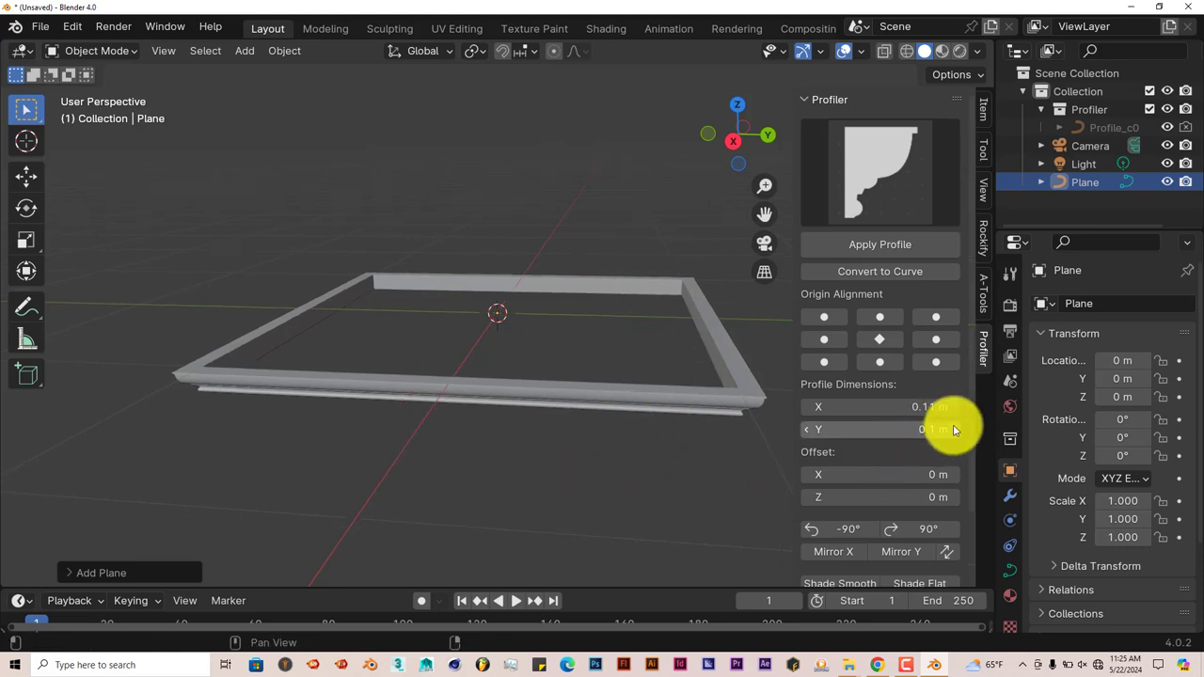
drag(951, 429, 951, 428)
middle_drag(677, 508, 585, 396)
scroll(894, 496, down, 2)
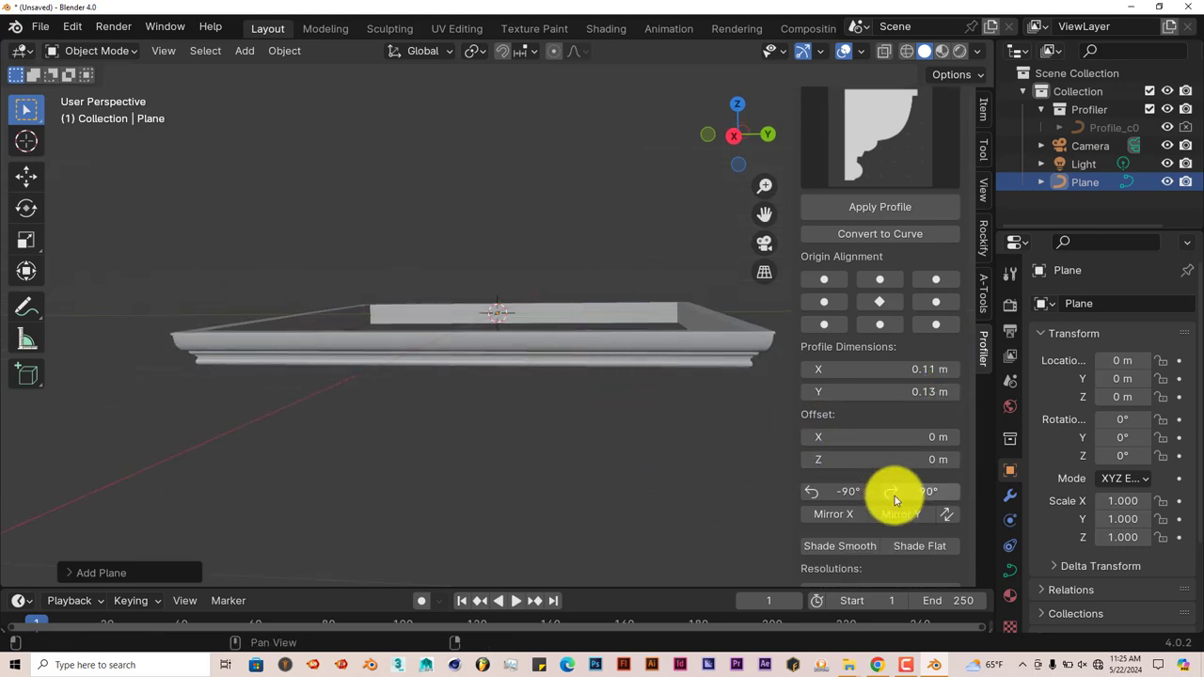
- Offset the profile 0.02 m in X and 0.055 m in Z
drag(951, 407, 954, 399)
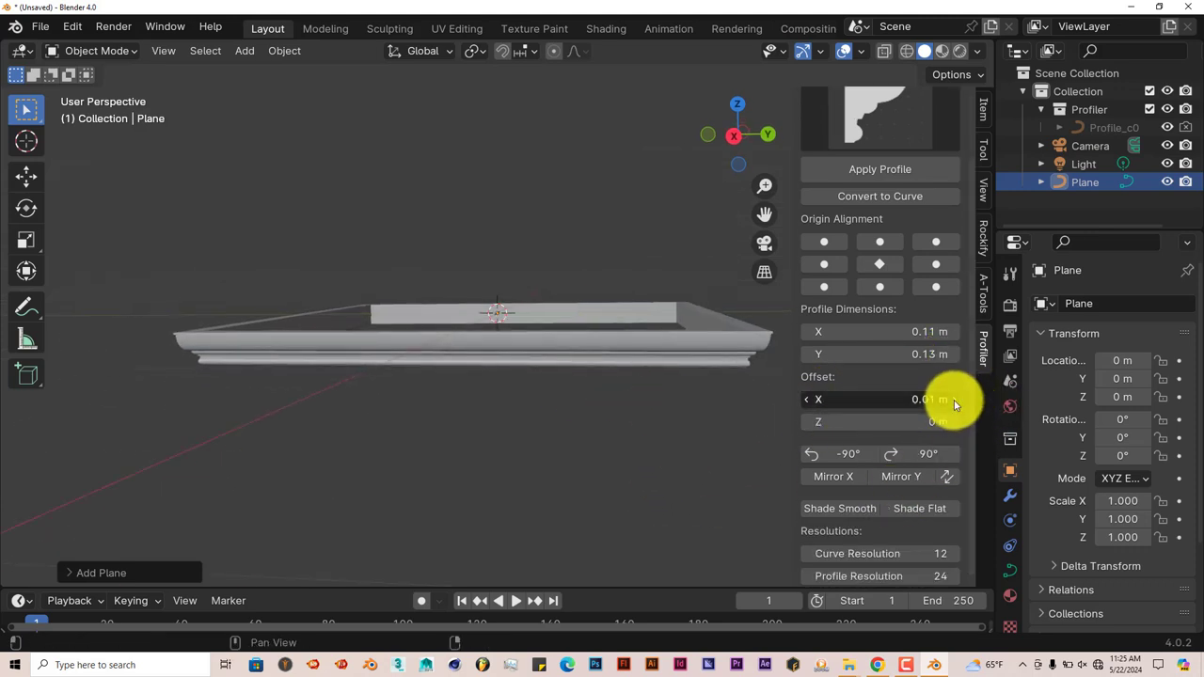
middle_drag(771, 453, 646, 470)
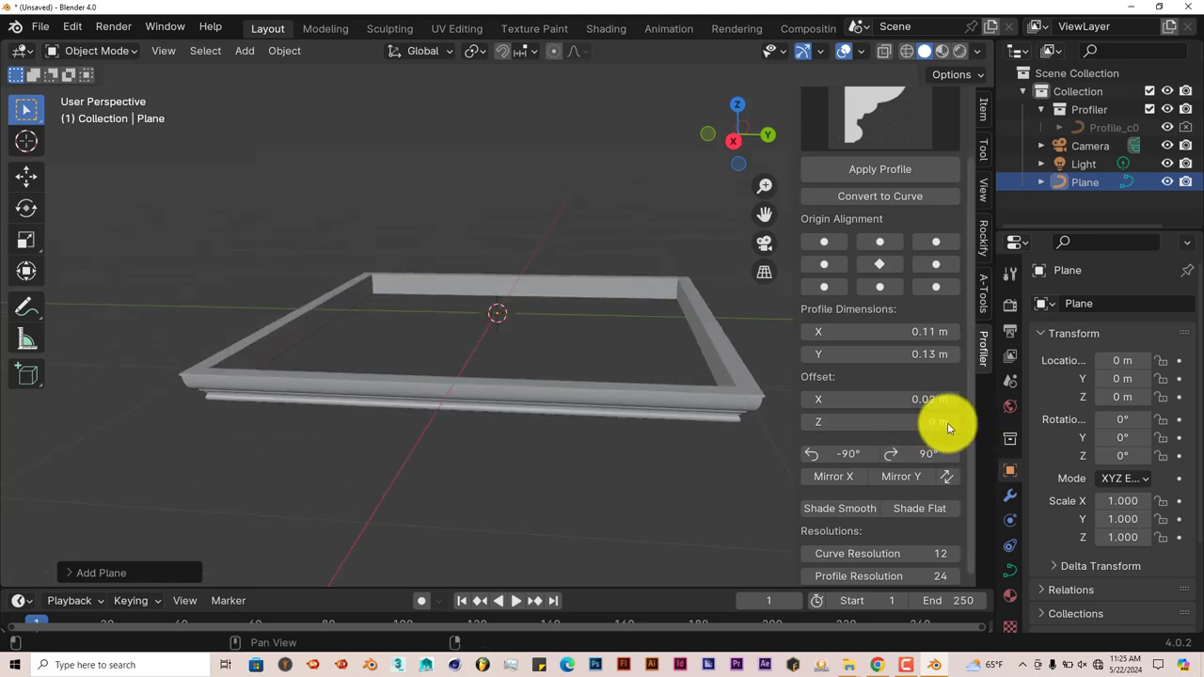
middle_drag(553, 438, 555, 439)
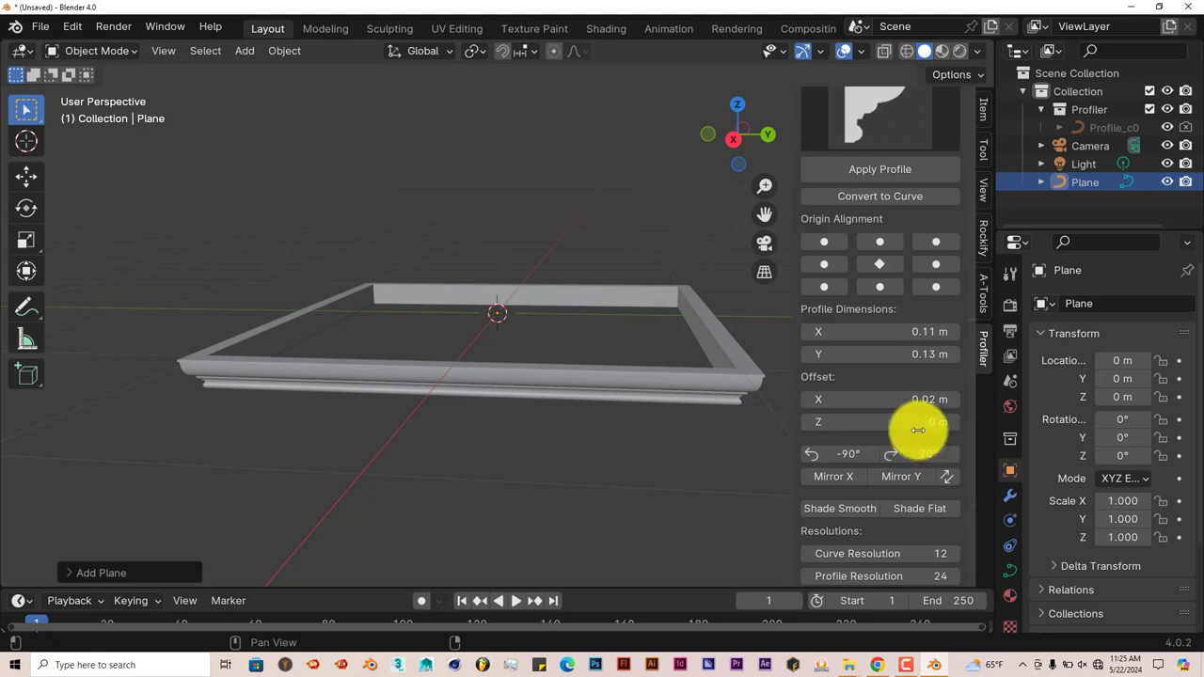
click(954, 421)
click(955, 421)
click(954, 421)
click(954, 422)
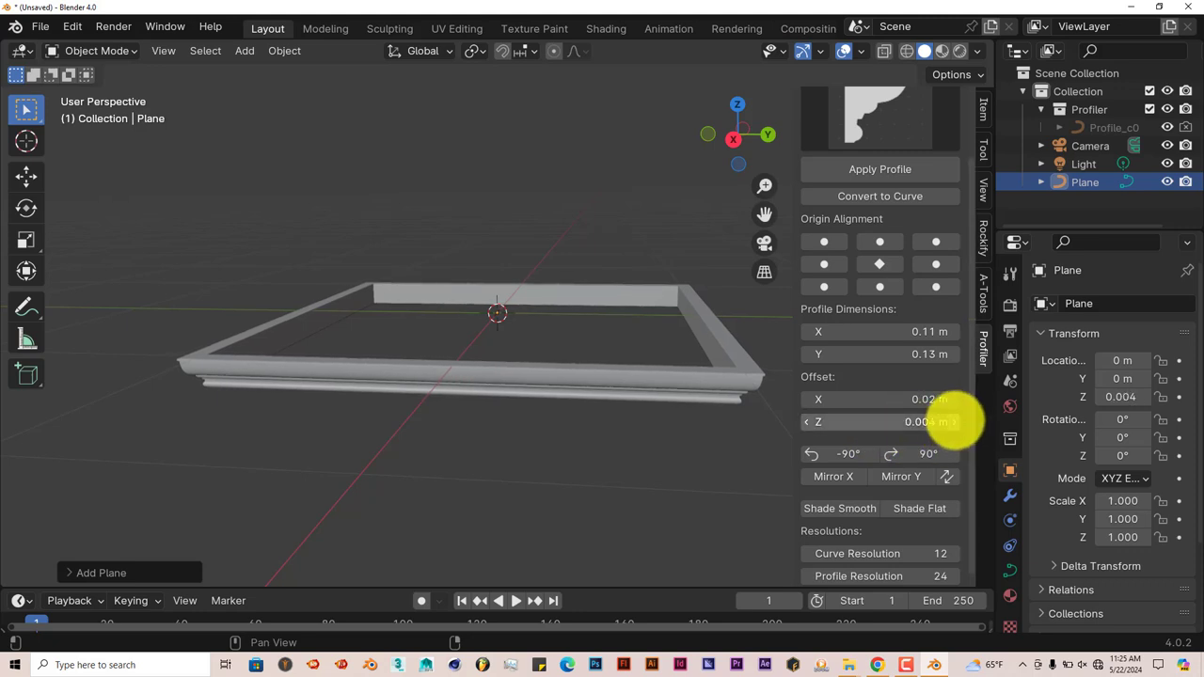
drag(874, 423, 616, 444)
middle_drag(616, 444, 676, 443)
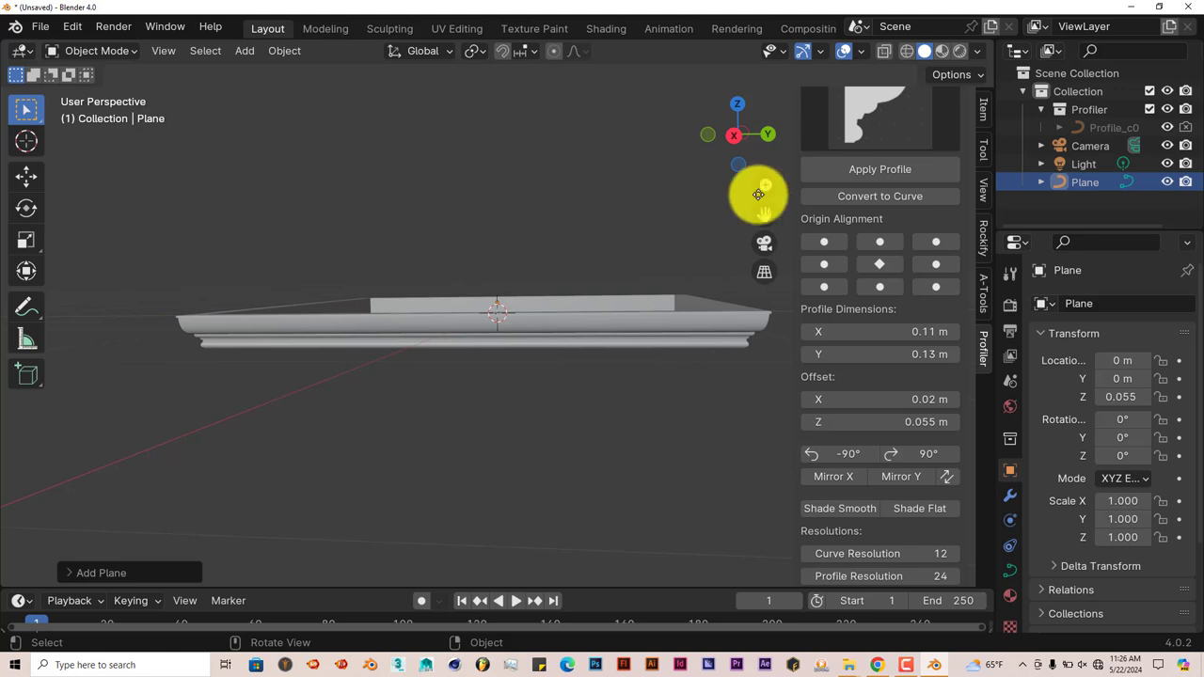
- Pick a larger stepped preset and reapply it, giving a 0.15 × 0.2 m moulding
drag(759, 190, 765, 269)
scroll(919, 246, up, 3)
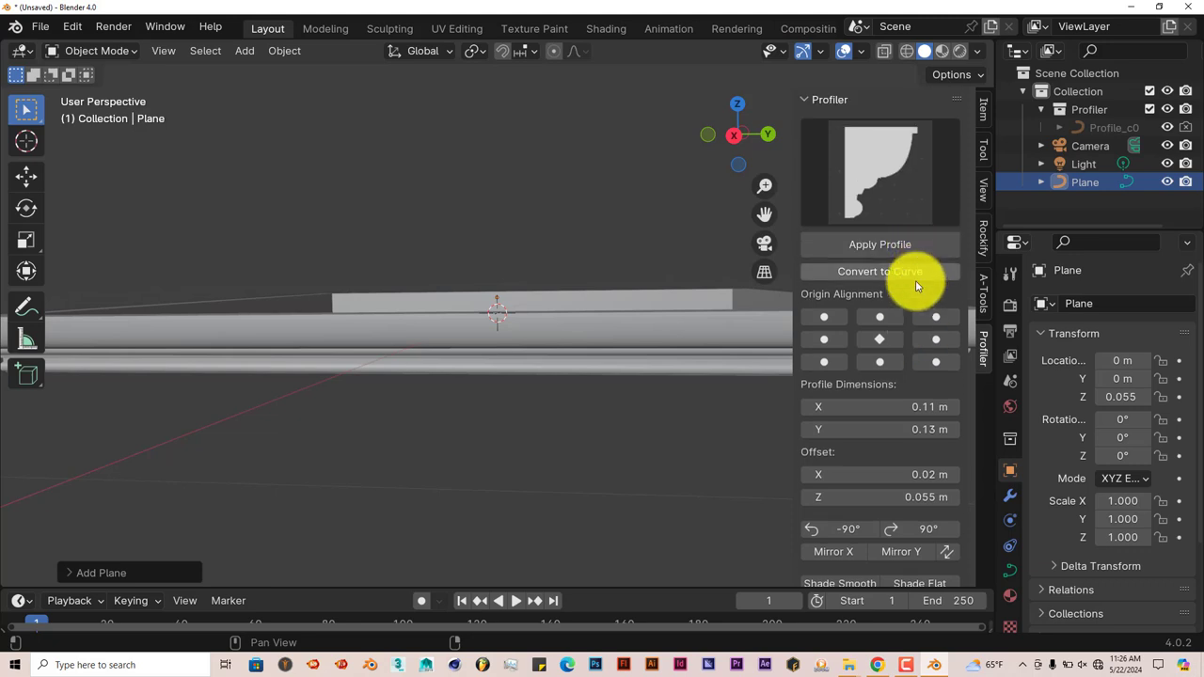
middle_drag(521, 344, 474, 353)
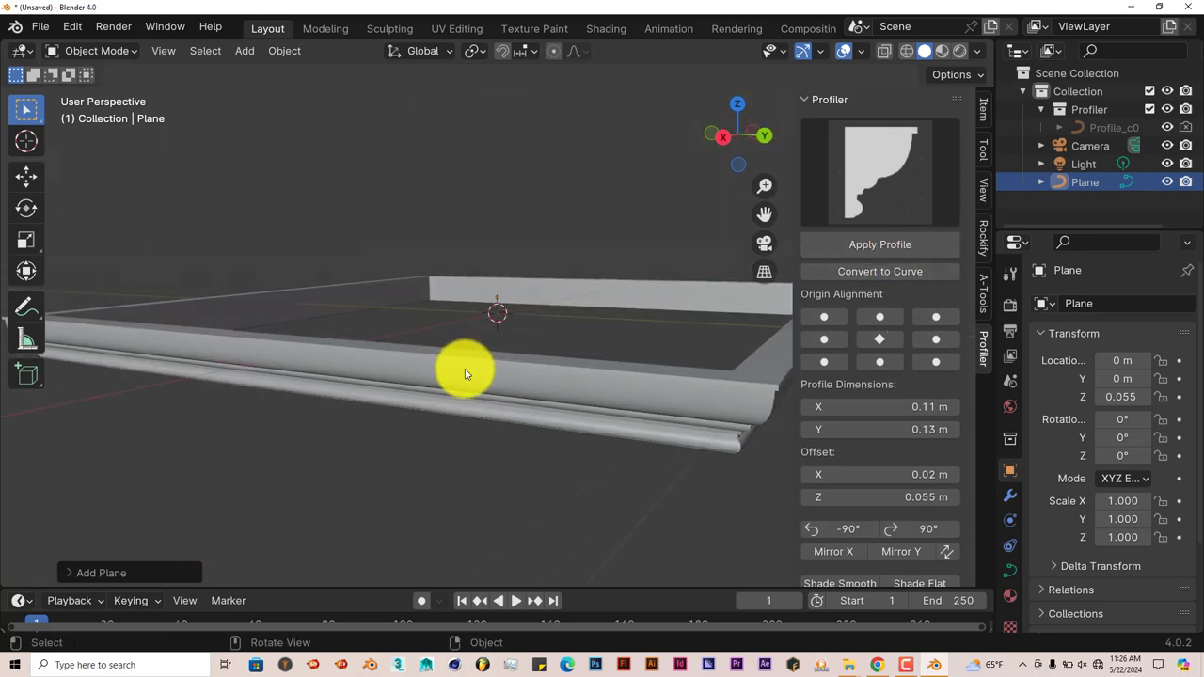
click(879, 157)
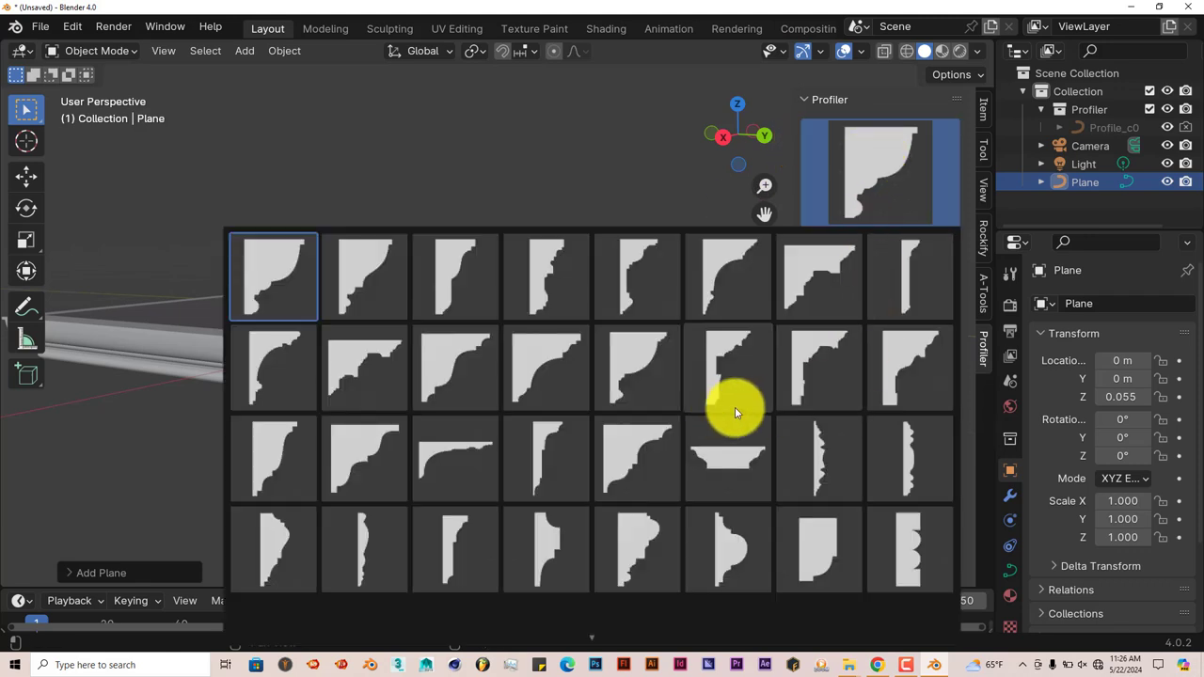
click(920, 346)
click(892, 246)
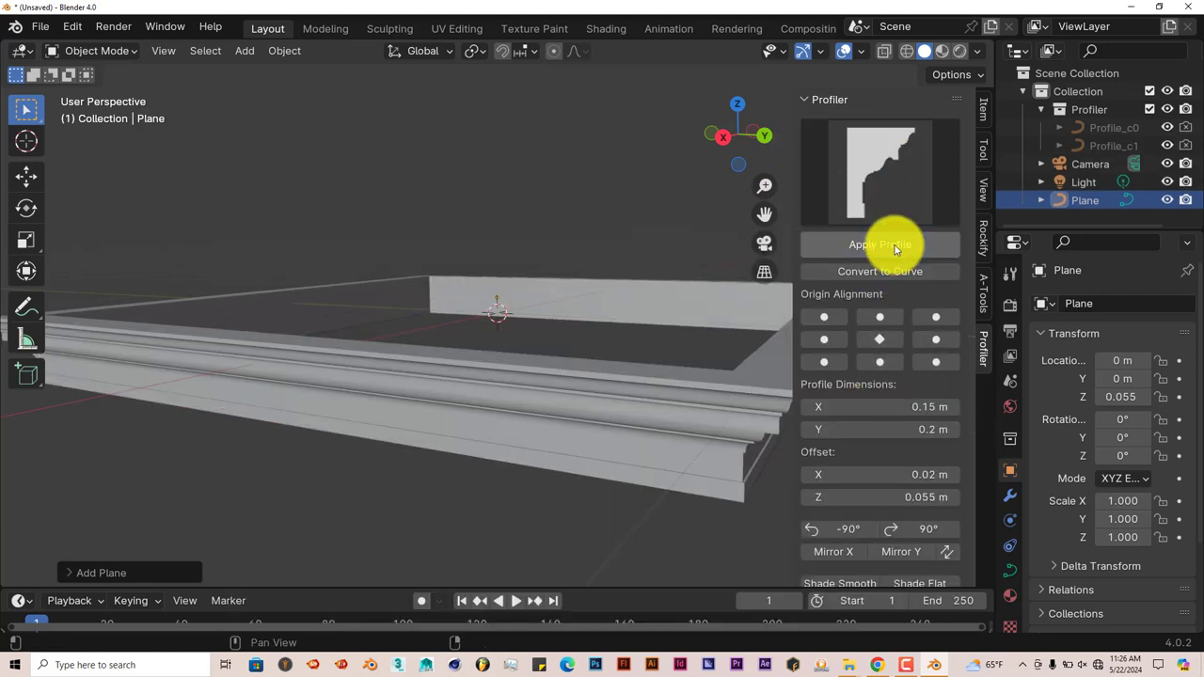
middle_drag(645, 430, 341, 447)
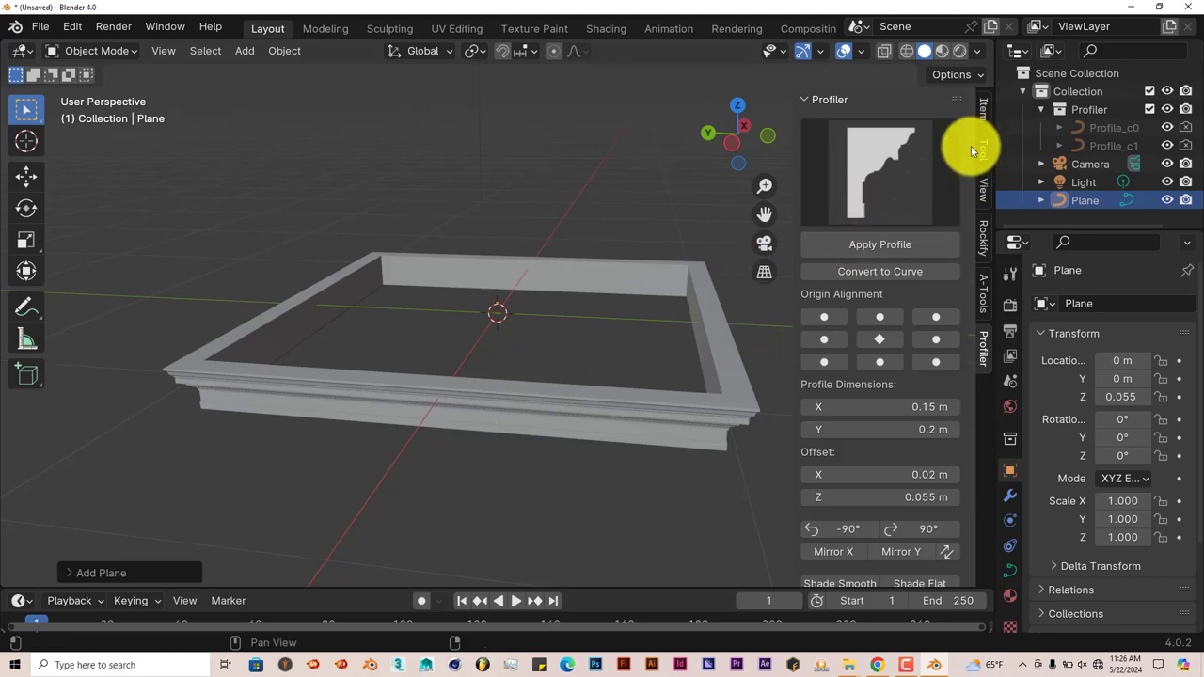
middle_drag(273, 367, 383, 332)
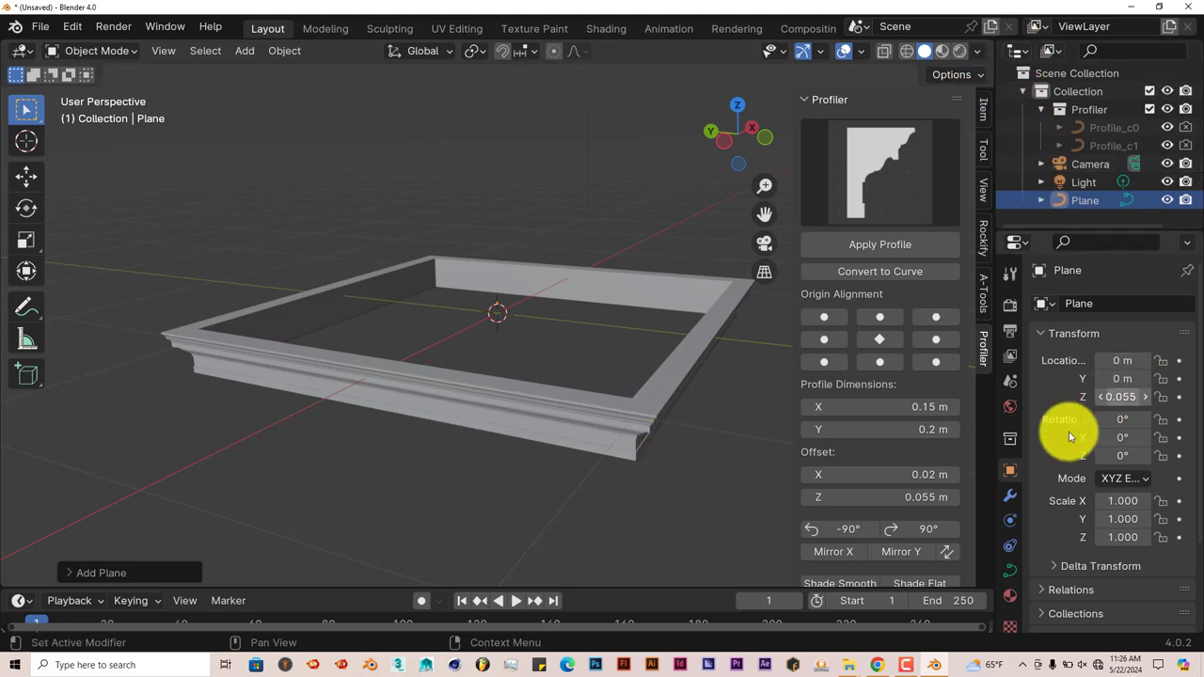
- Add a new material to the frame and switch the viewport to Rendered shading
click(1010, 596)
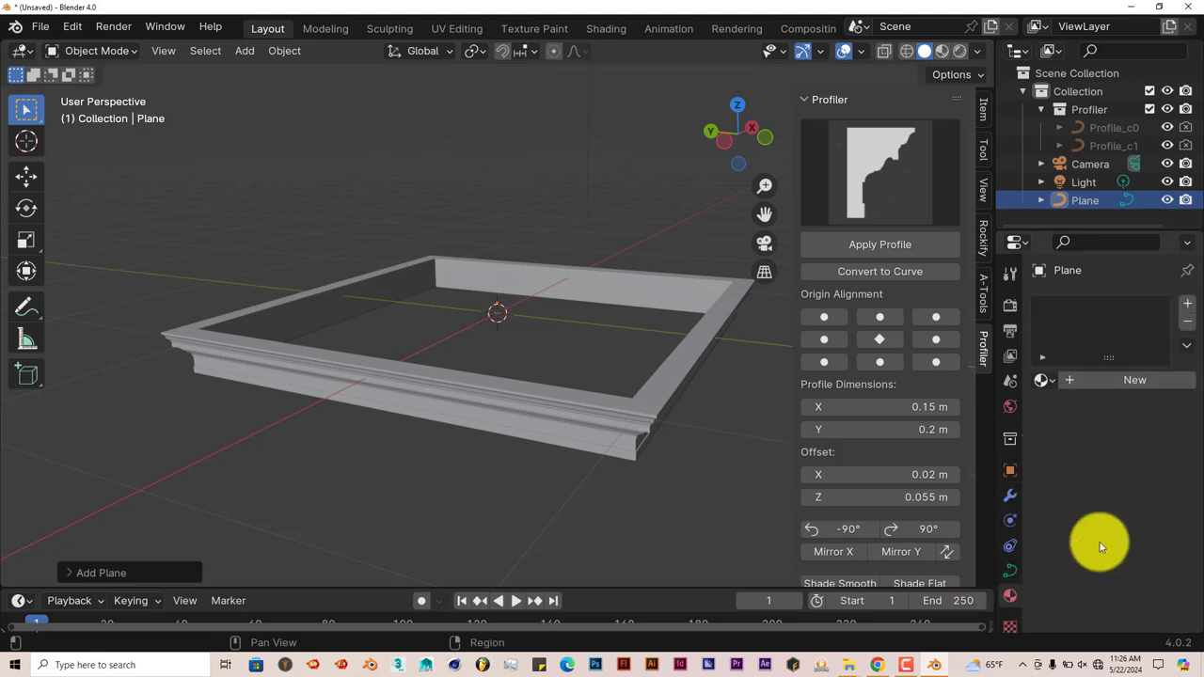
click(1115, 384)
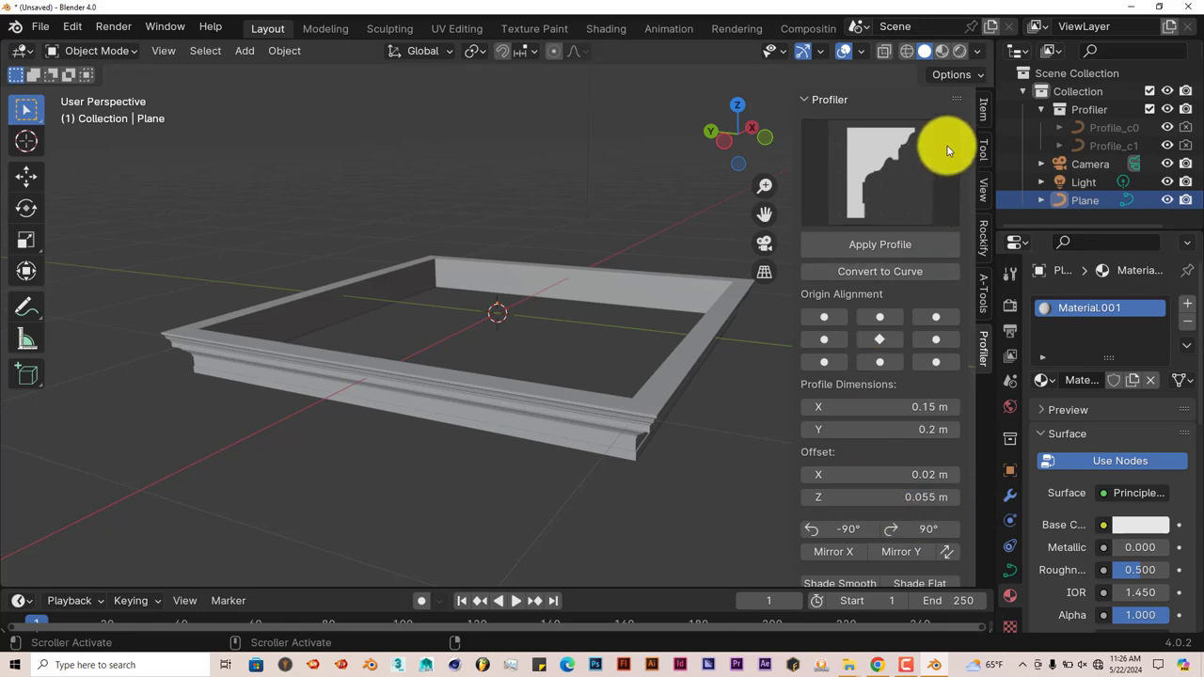
middle_drag(521, 404, 540, 349)
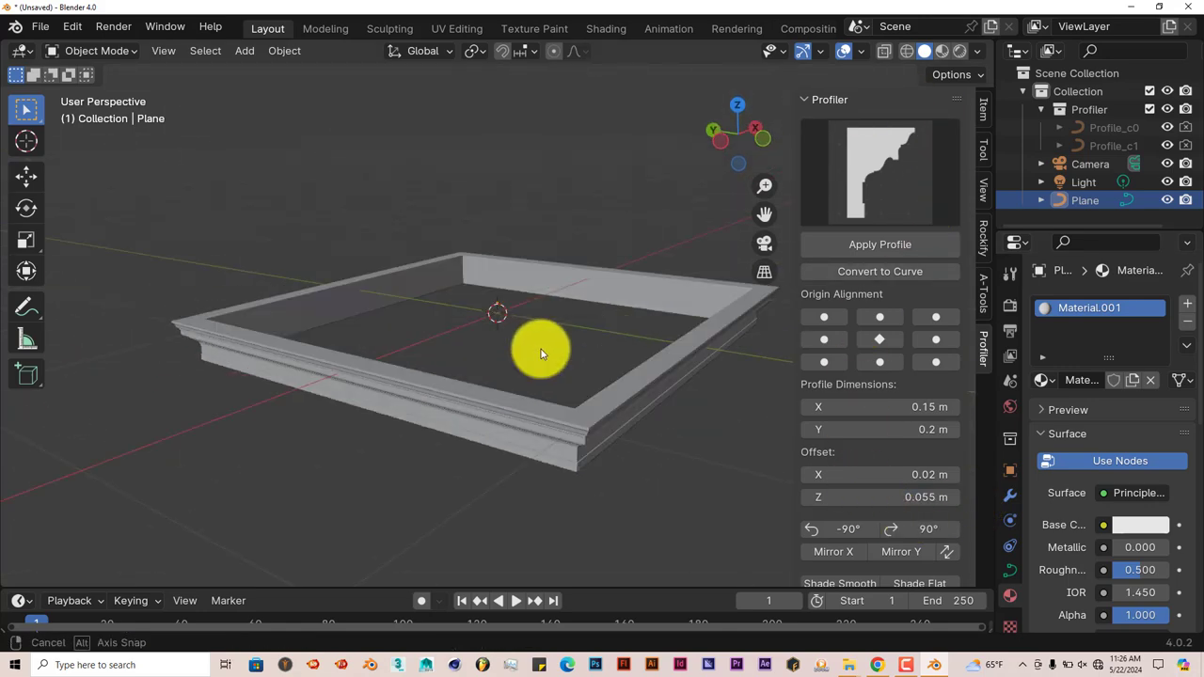
click(959, 52)
mouse_move(619, 393)
middle_down()
mouse_move(634, 360)
mouse_move(633, 384)
middle_up()
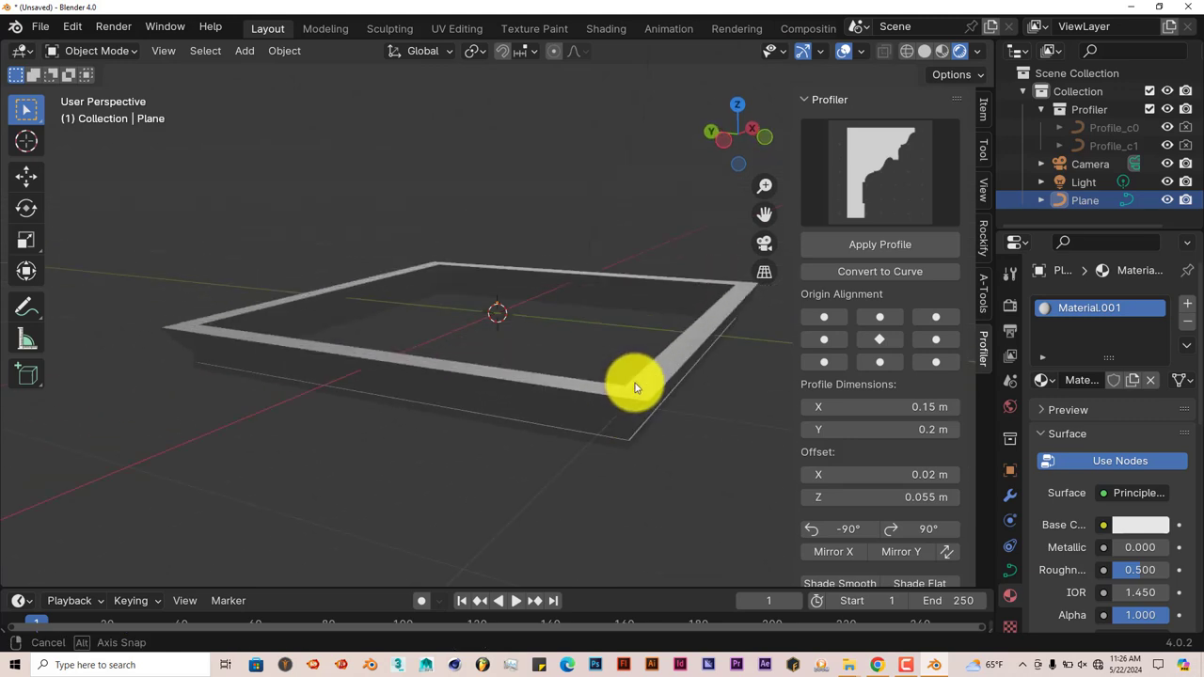
- Set the render engine to Cycles with GPU Compute as the device
click(1012, 306)
click(1152, 302)
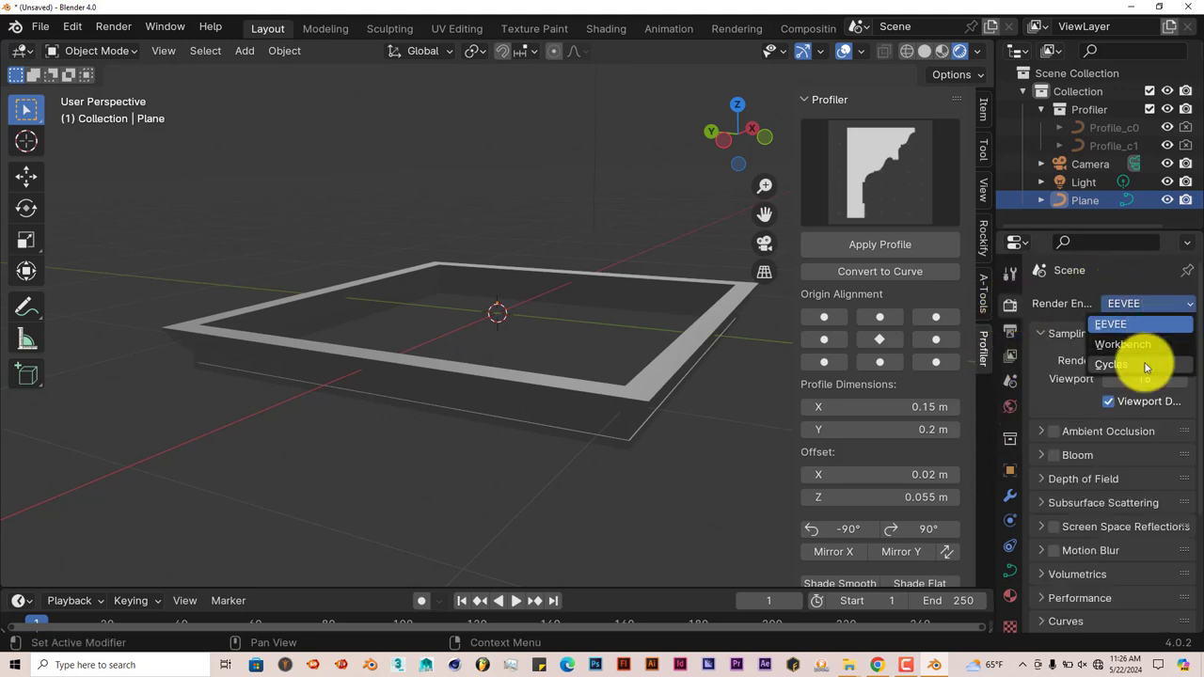
click(1111, 364)
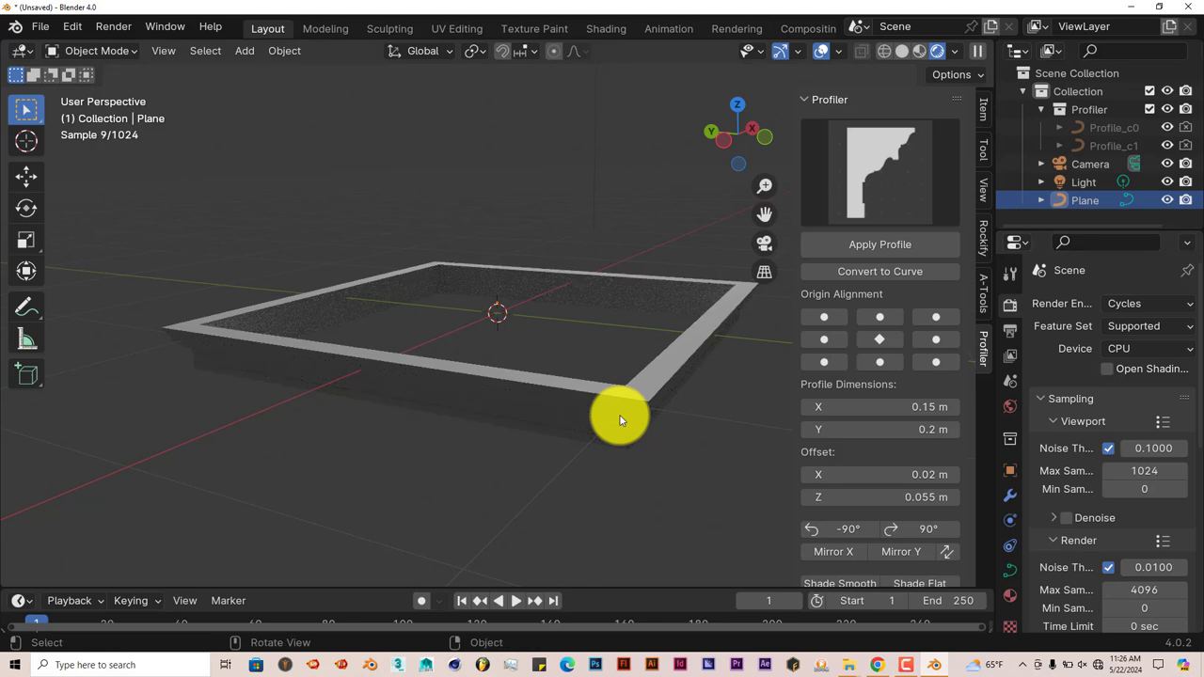
click(1152, 347)
click(1131, 389)
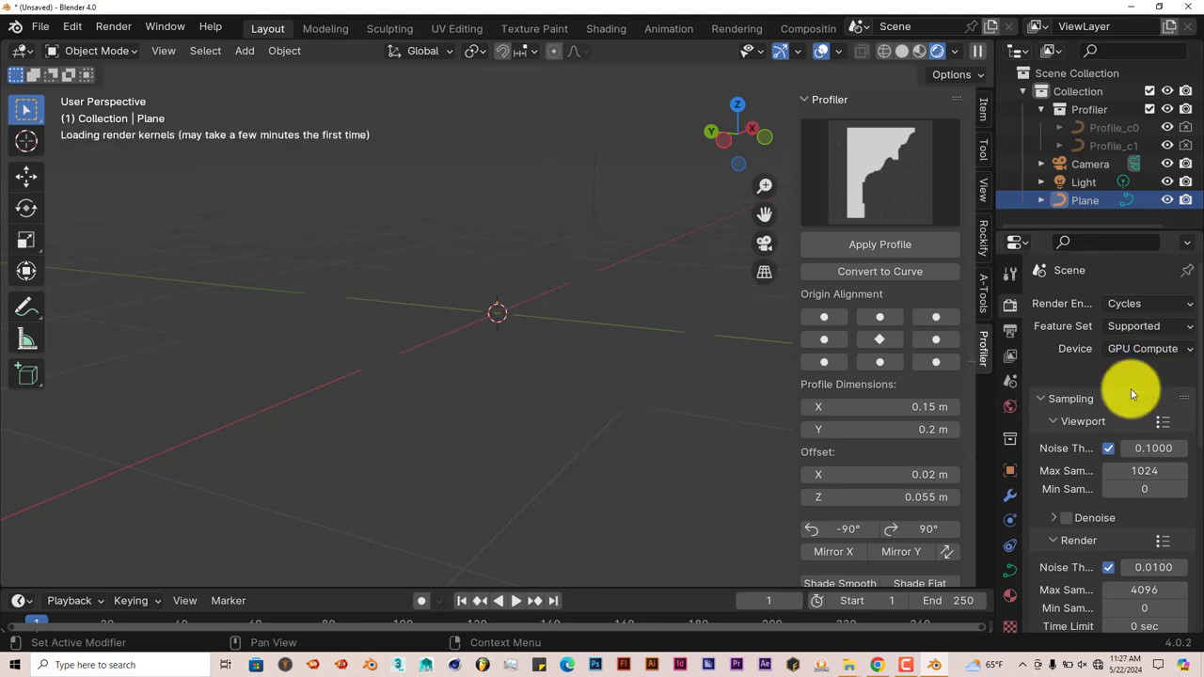
- Set the world background colour to pale light blue (H 0.543, S 0.278, V 0.824)
click(1007, 405)
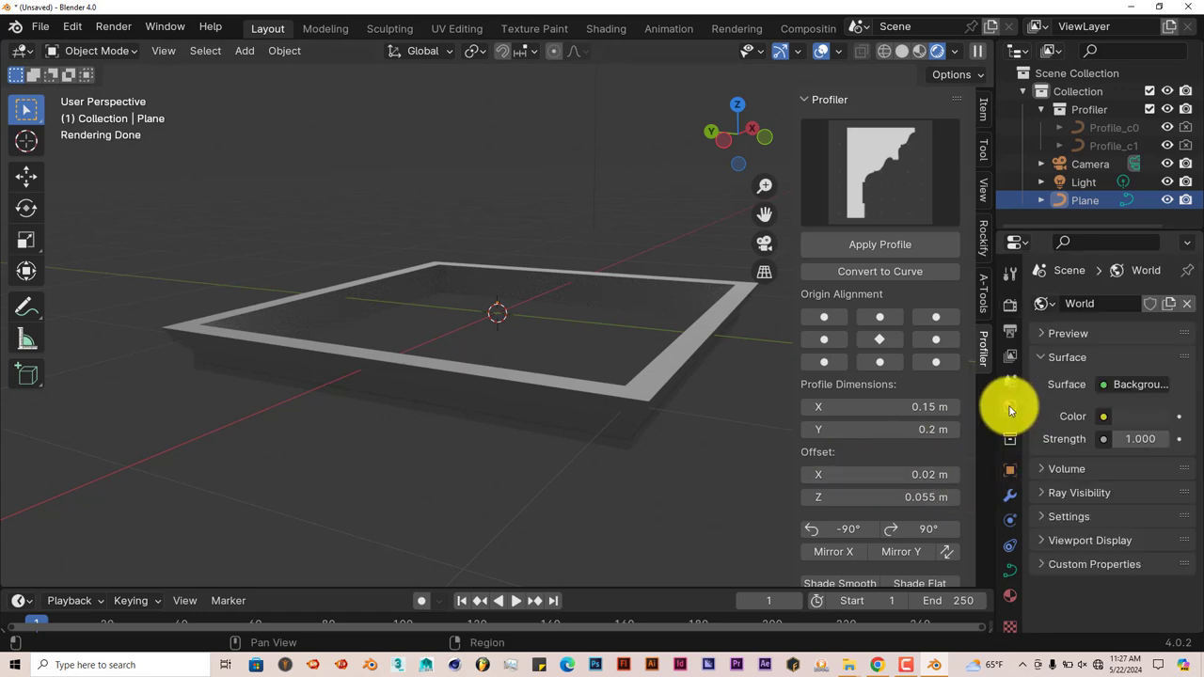
click(1133, 416)
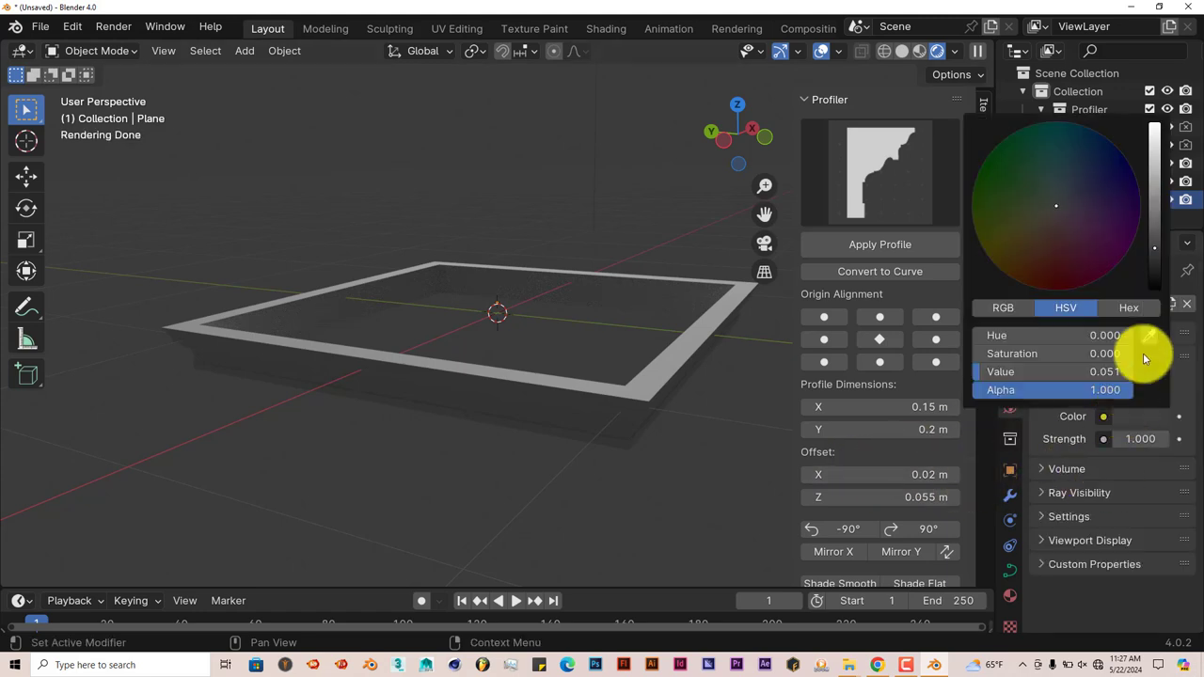
click(1154, 136)
click(1061, 199)
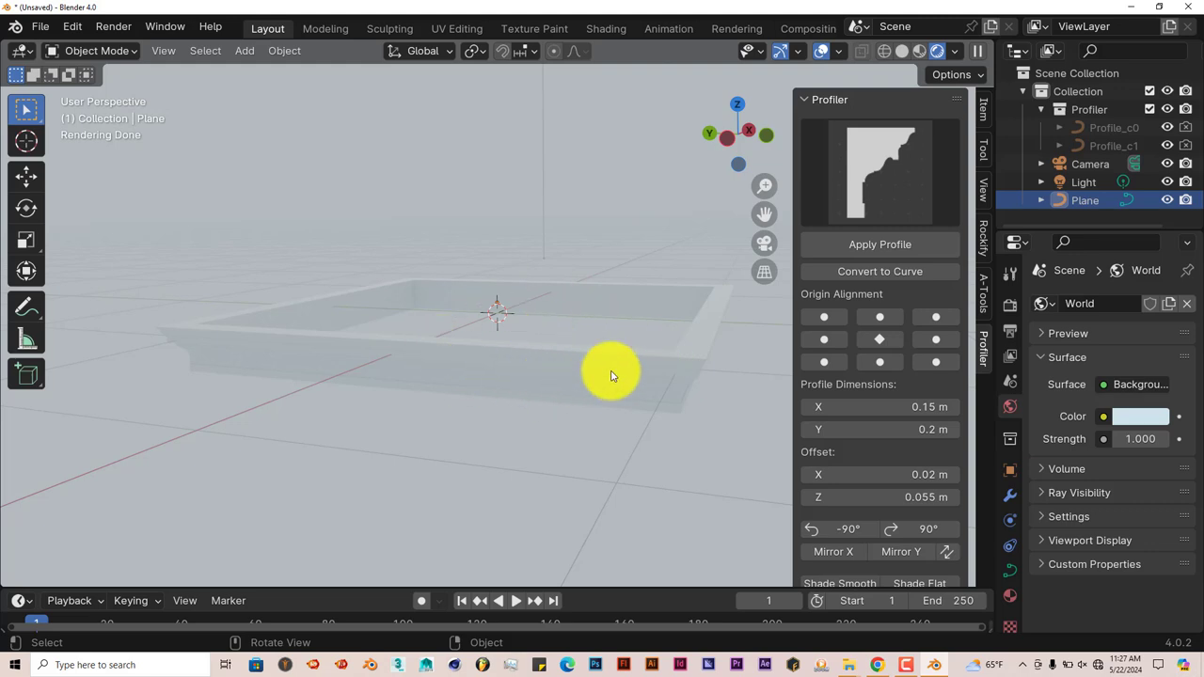
- Change Material.001's Base Color to bright green, after trying red and blue
click(1011, 598)
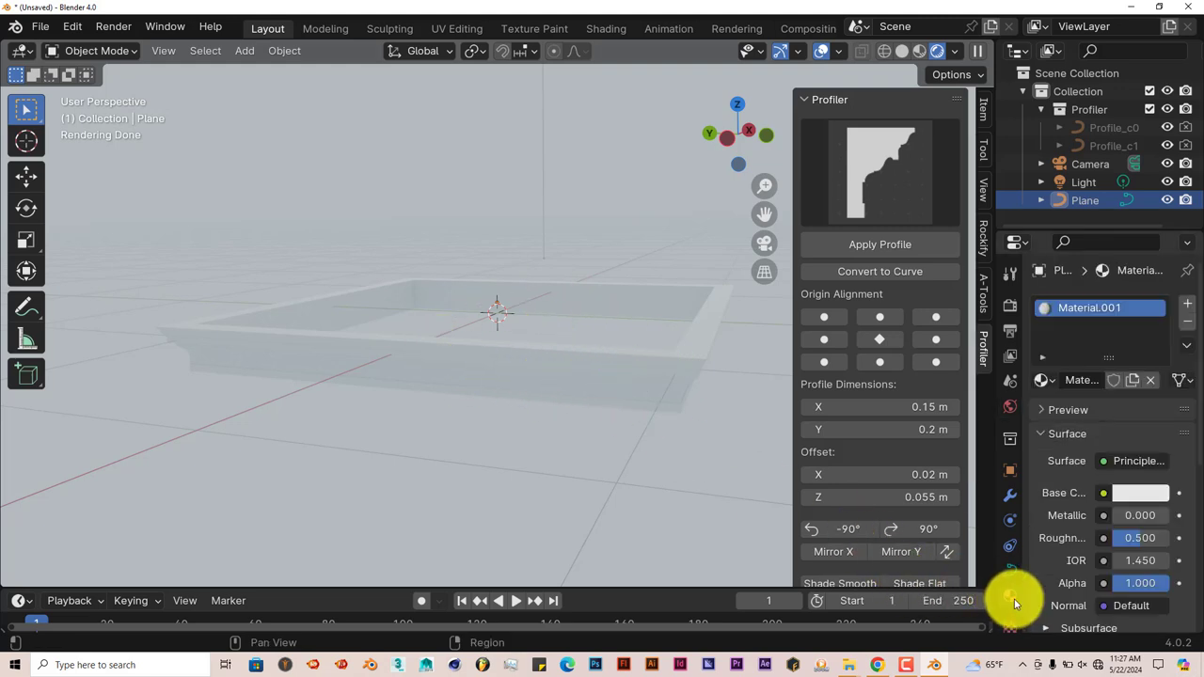
click(1128, 494)
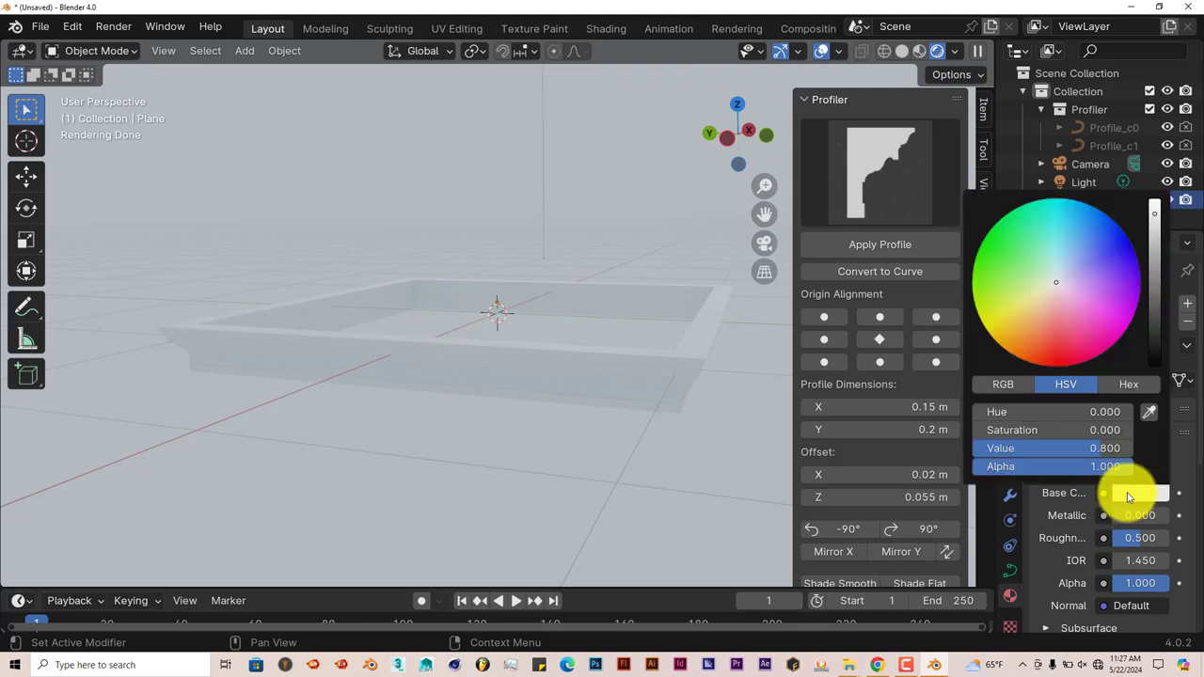
click(1056, 361)
click(1111, 237)
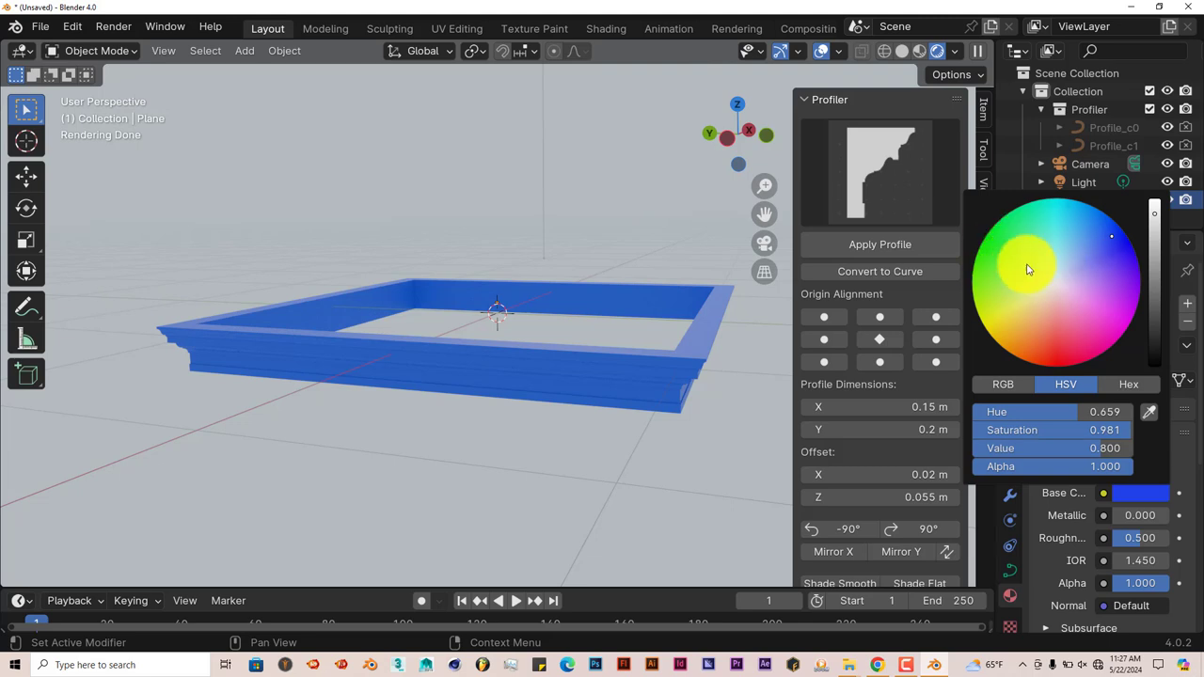
click(997, 228)
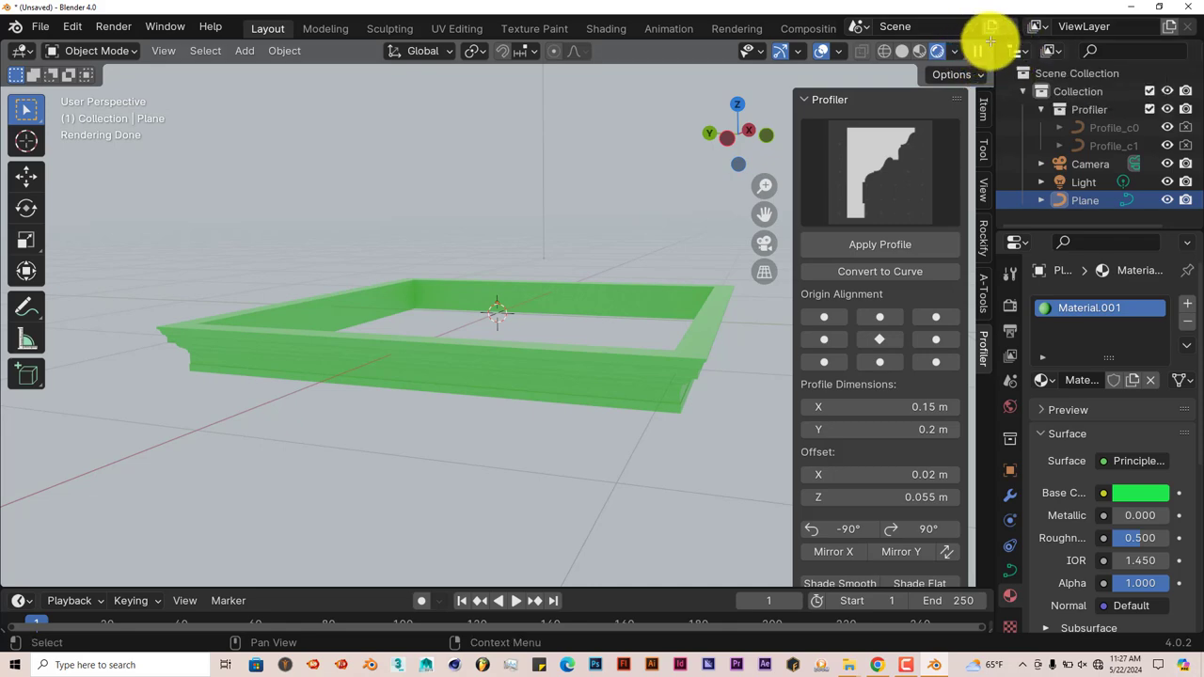
- Split the viewport into two side-by-side 3D views with both side panels collapsed
drag(990, 42, 596, 72)
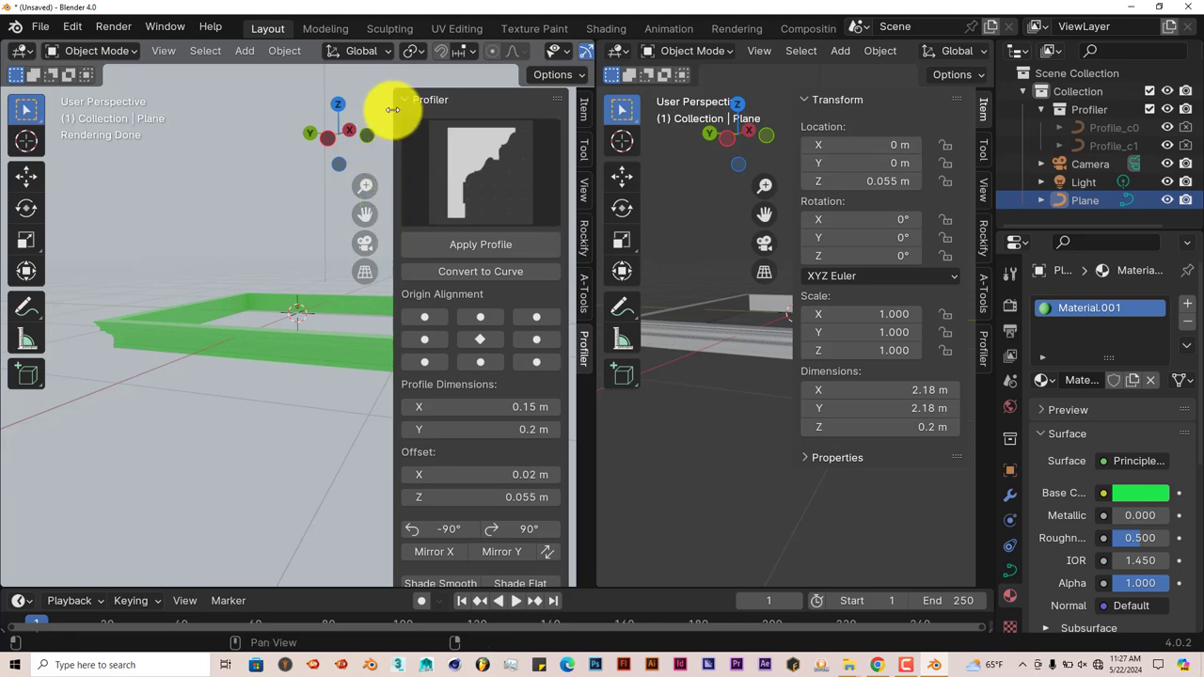
drag(392, 110, 574, 135)
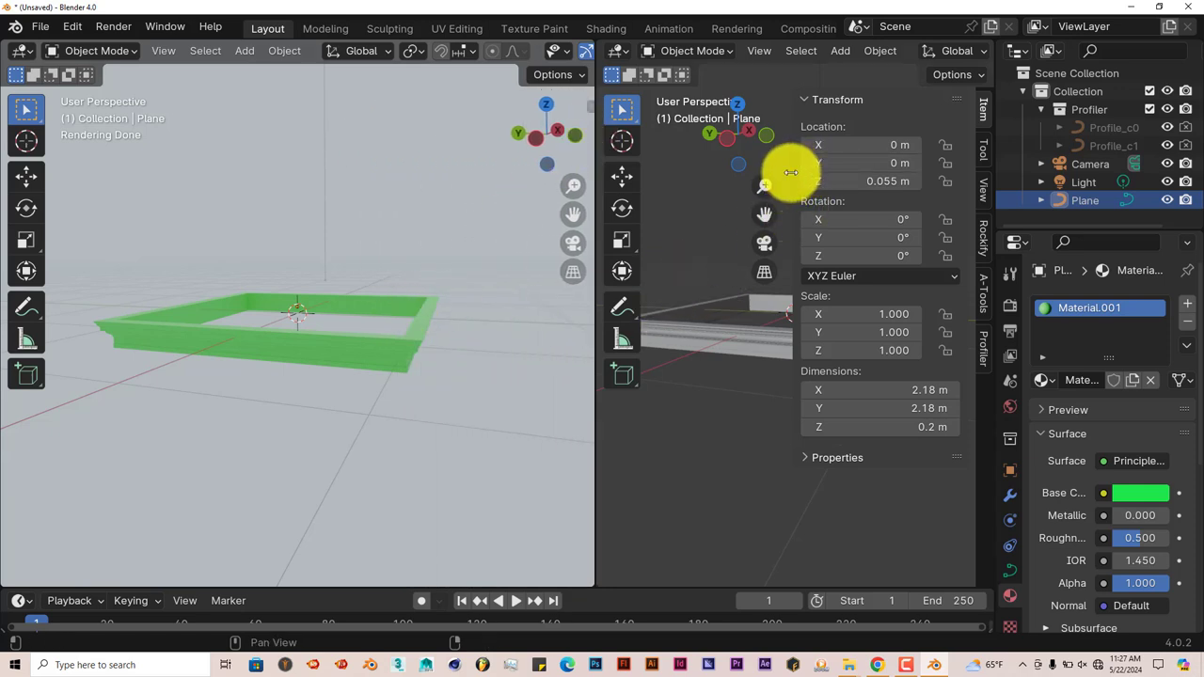
drag(790, 172, 972, 188)
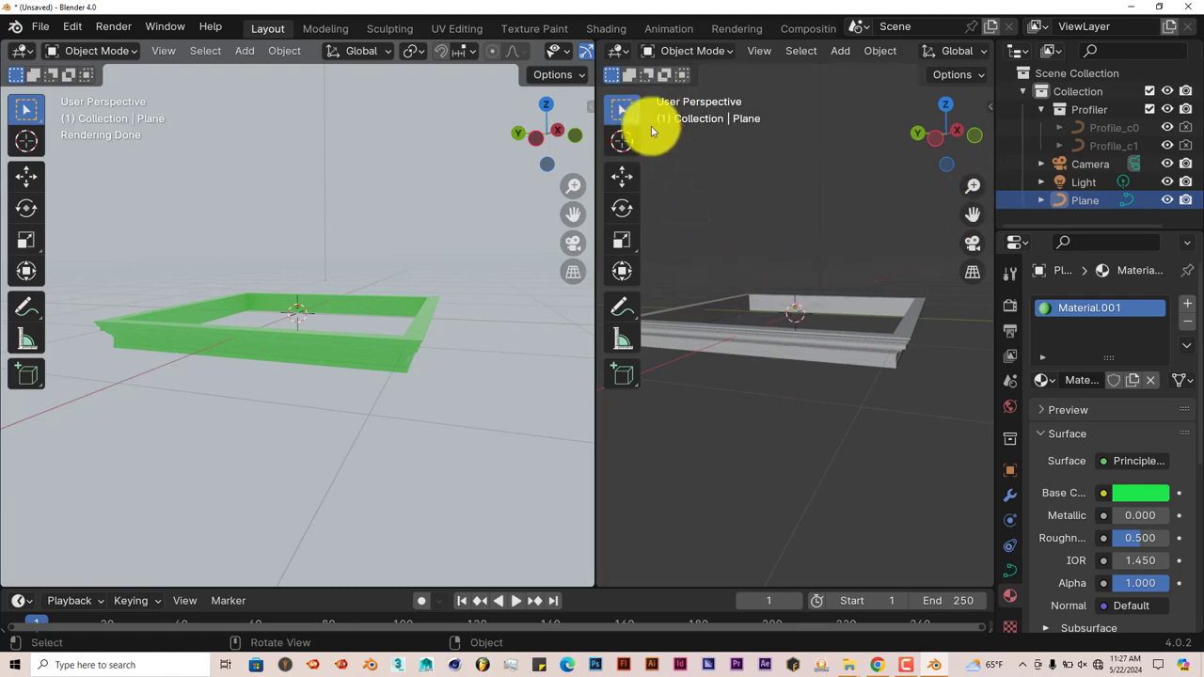
click(620, 52)
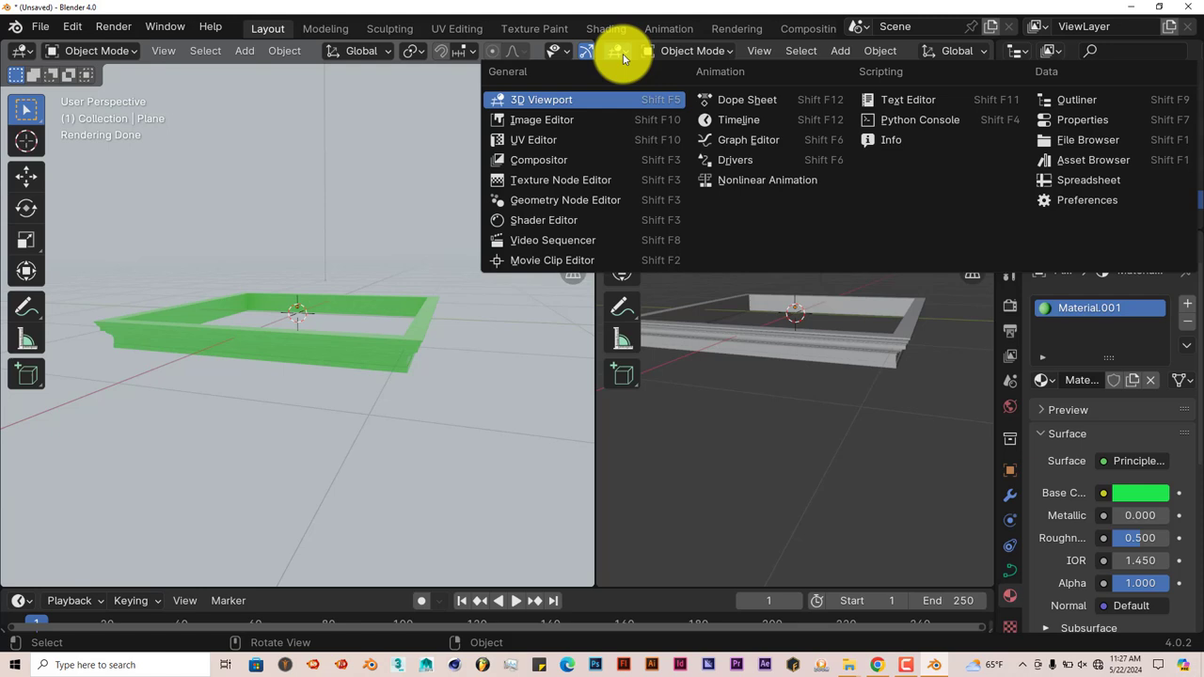
- Turn the right area into a Shader Editor showing the frame's material nodes
click(555, 219)
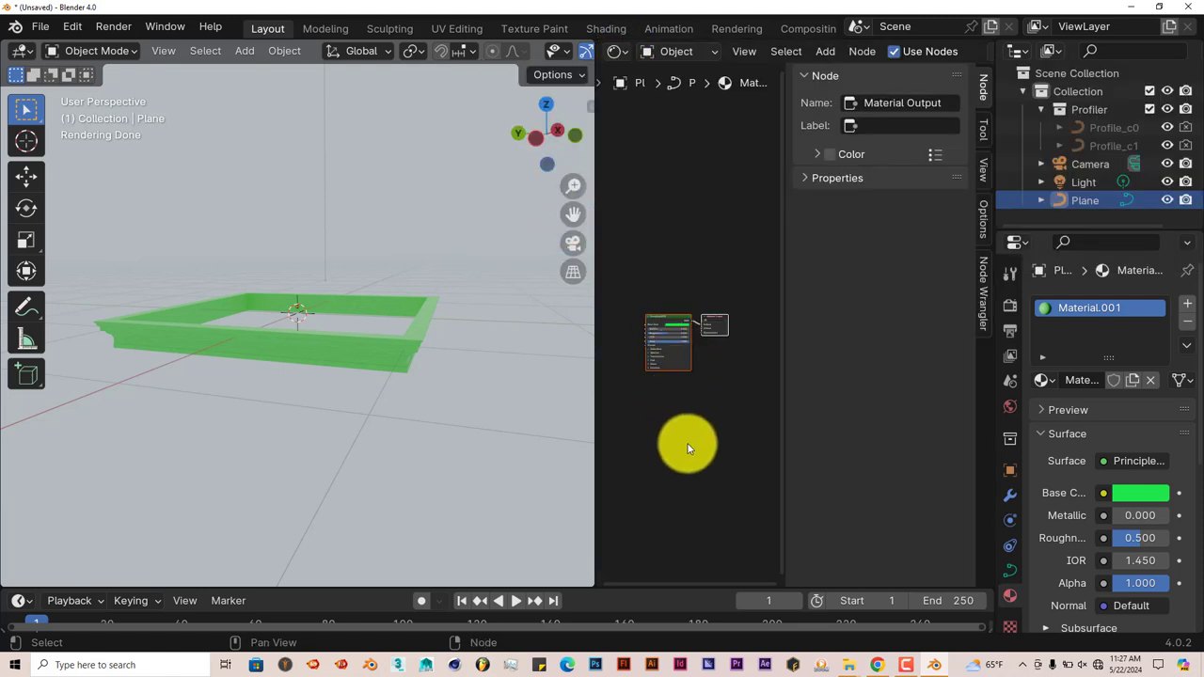
scroll(691, 444, up, 3)
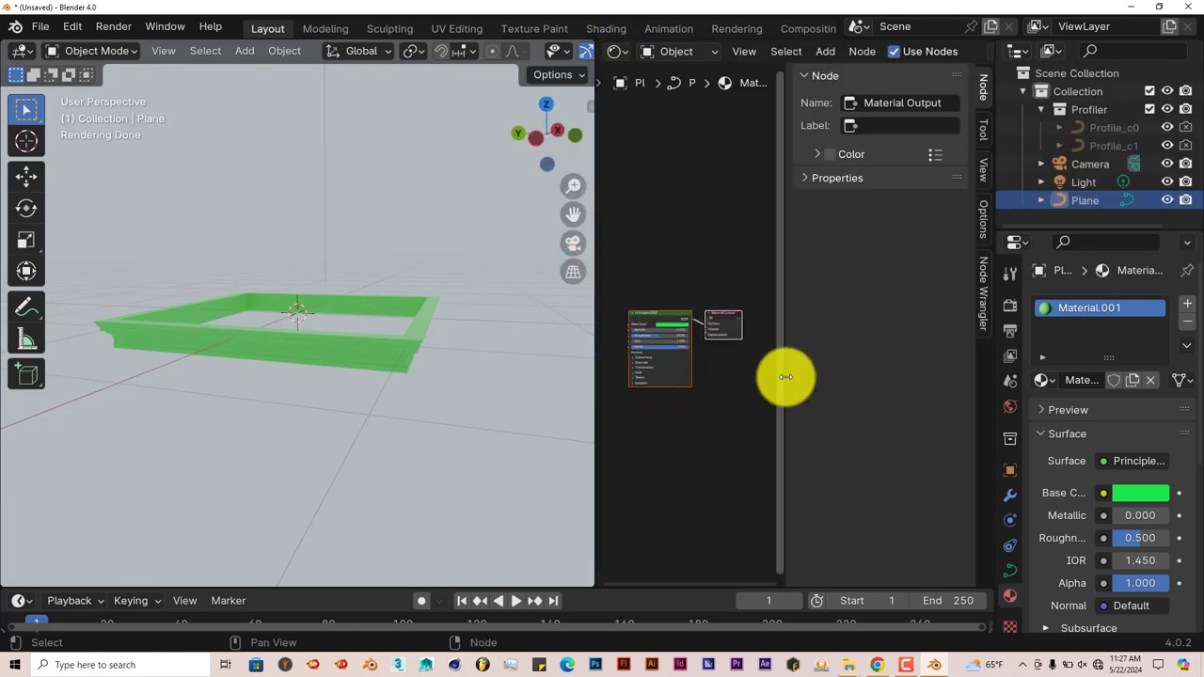
drag(785, 376, 935, 483)
scroll(800, 449, up, 3)
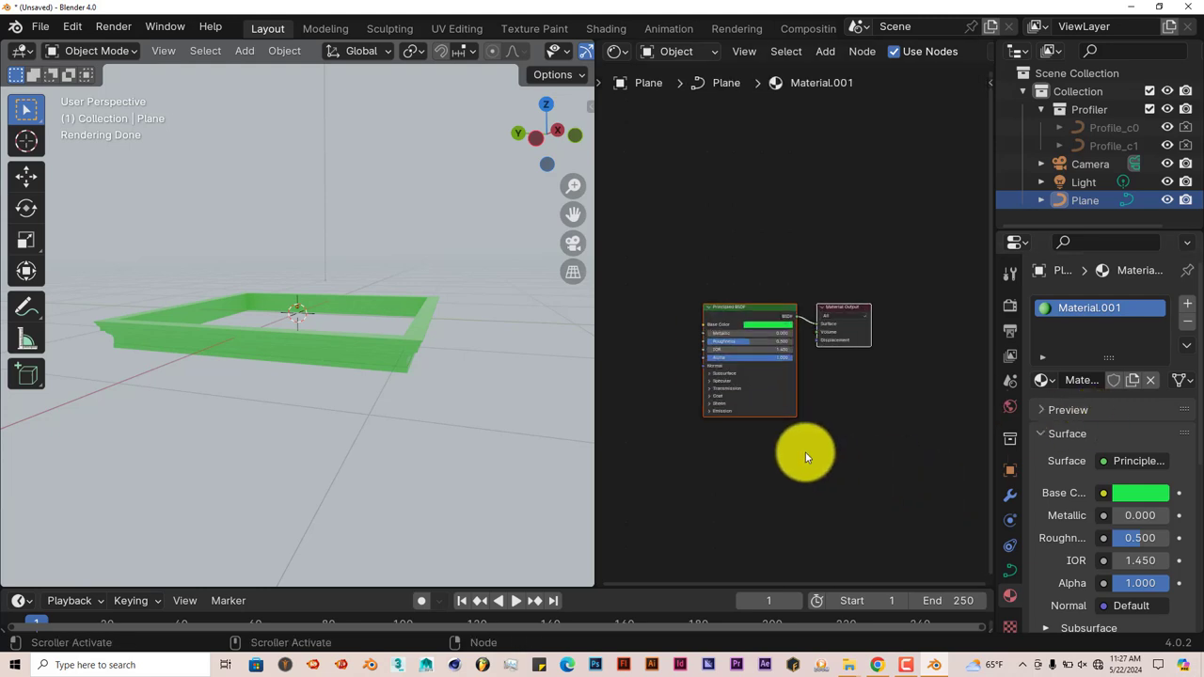
middle_drag(813, 486, 926, 482)
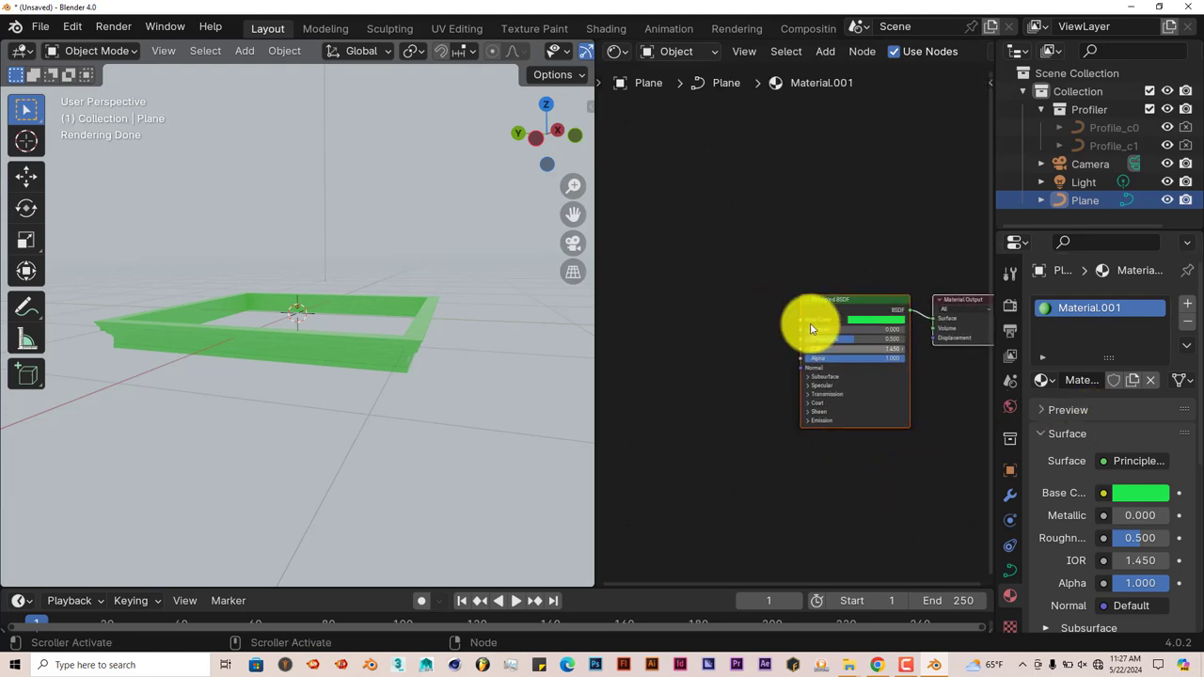
middle_drag(721, 390, 718, 390)
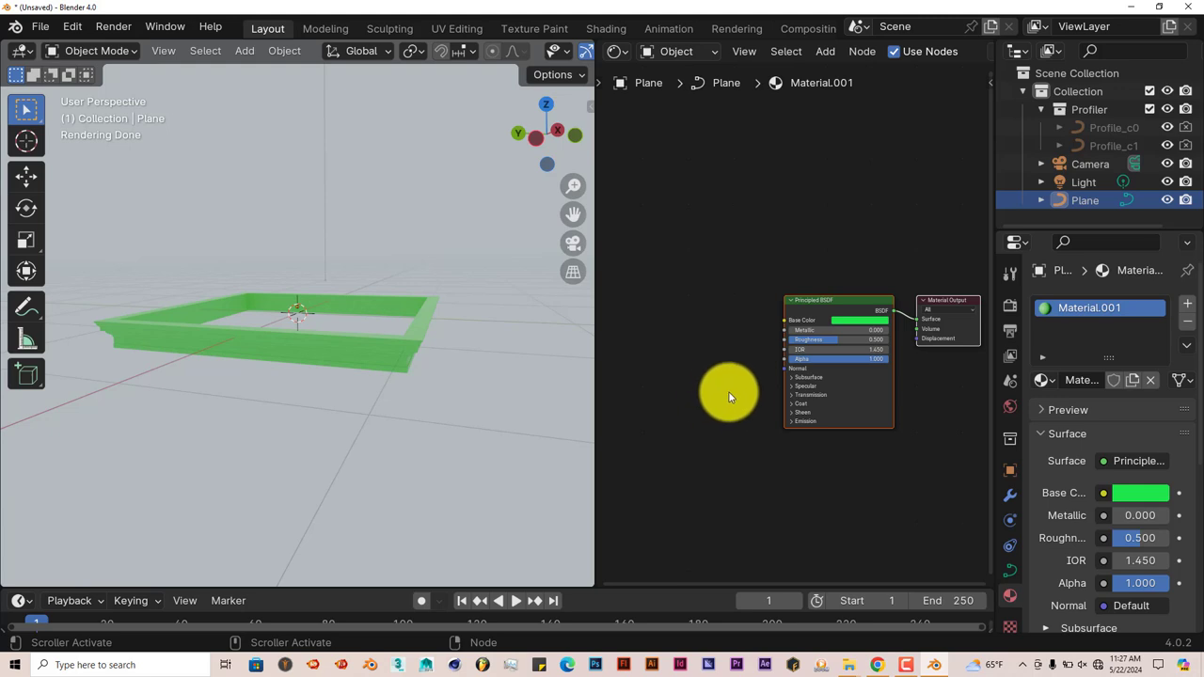
- Delete the Principled BSDF and add Node Wrangler's image texture setup to Material Output
click(824, 301)
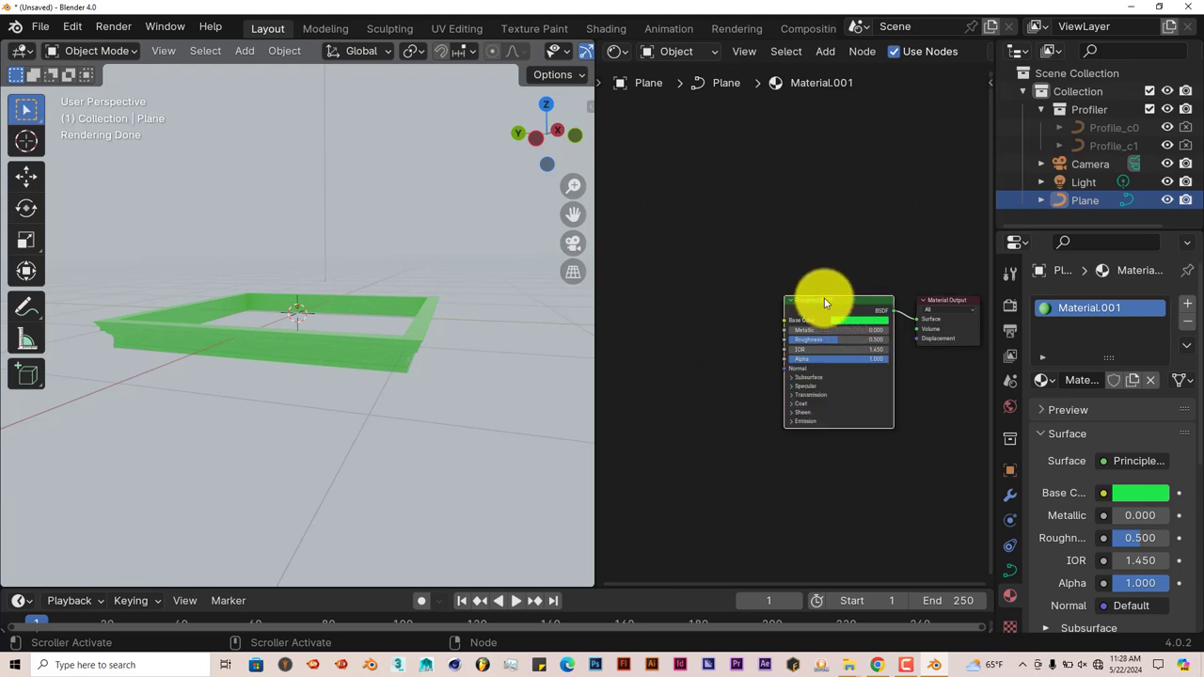
key(Delete)
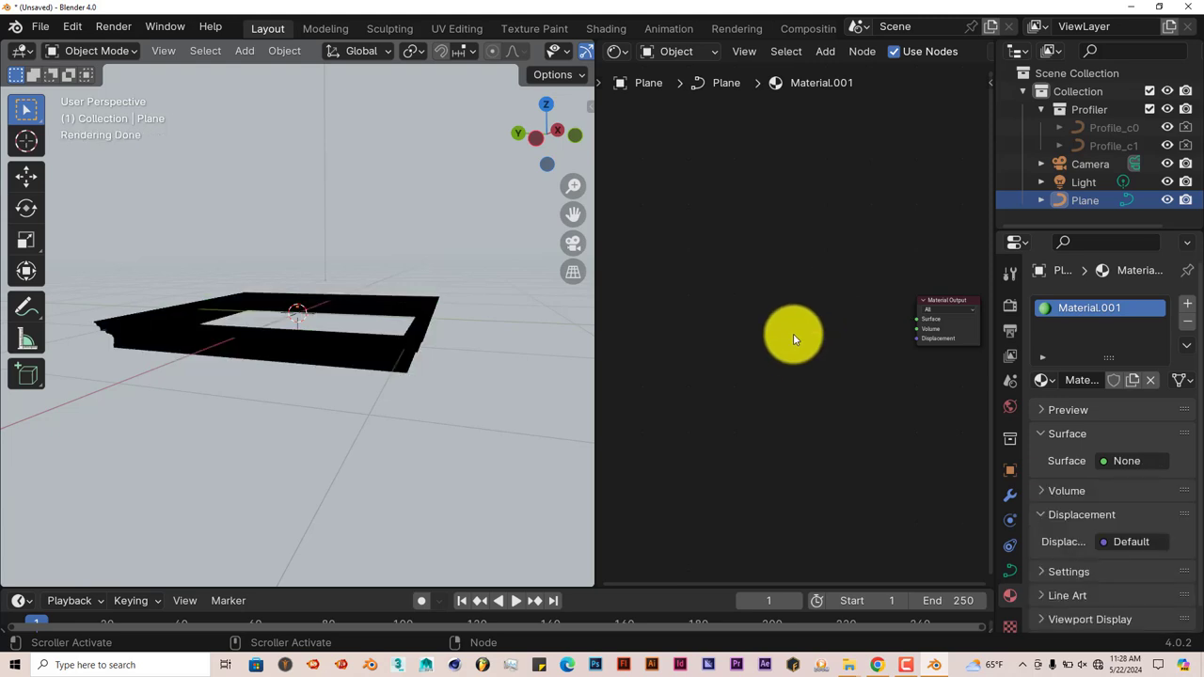
click(947, 301)
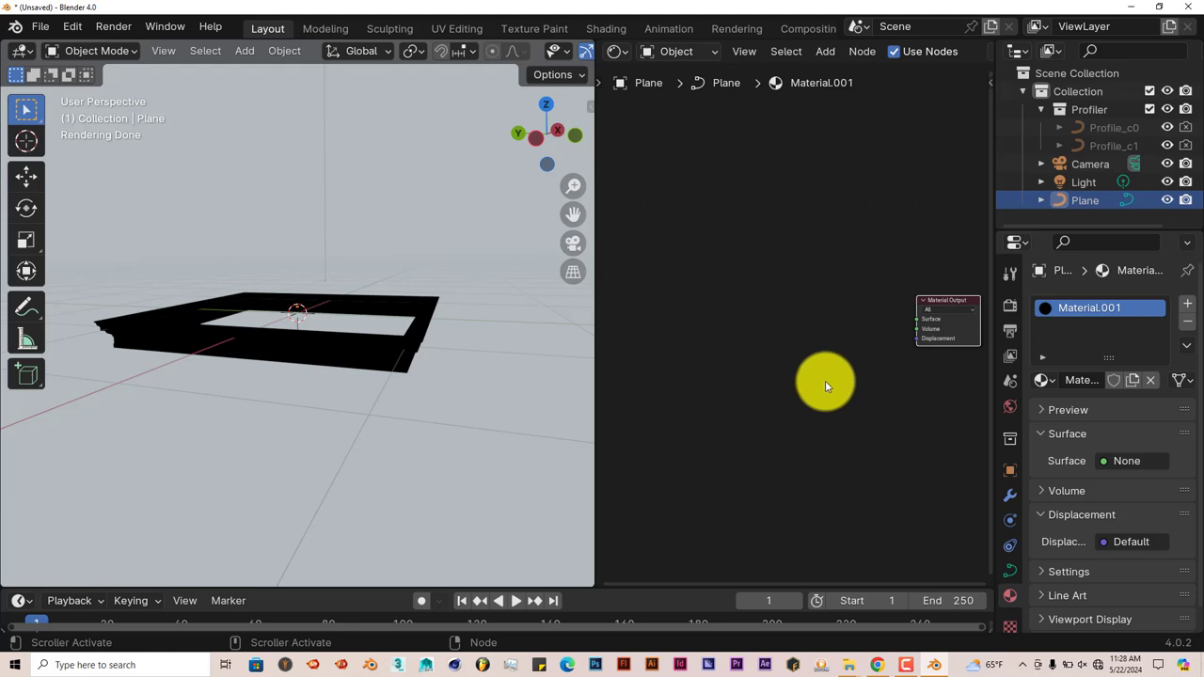
key(ctrl+t)
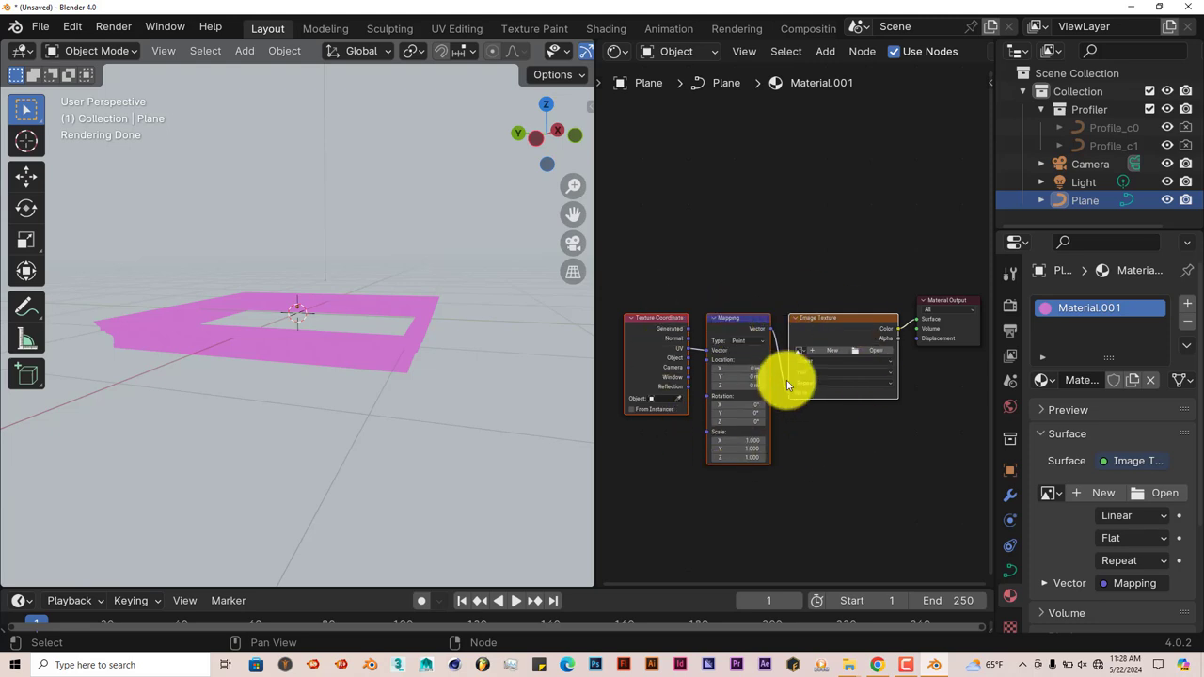
click(72, 26)
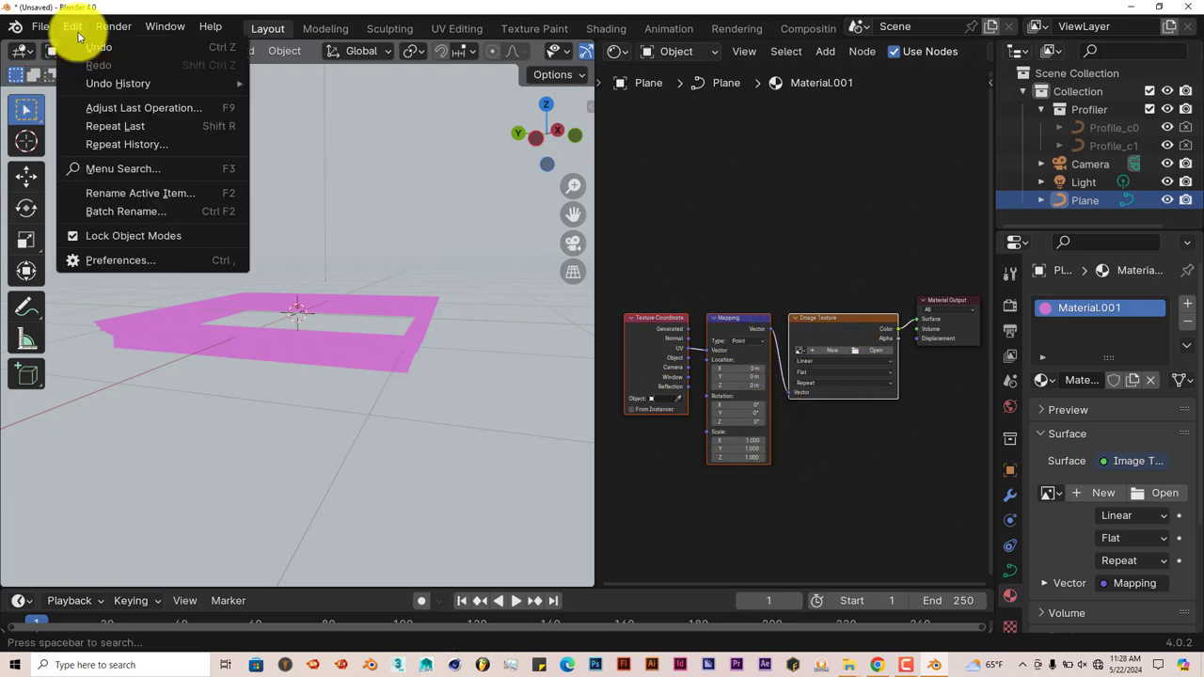
click(131, 255)
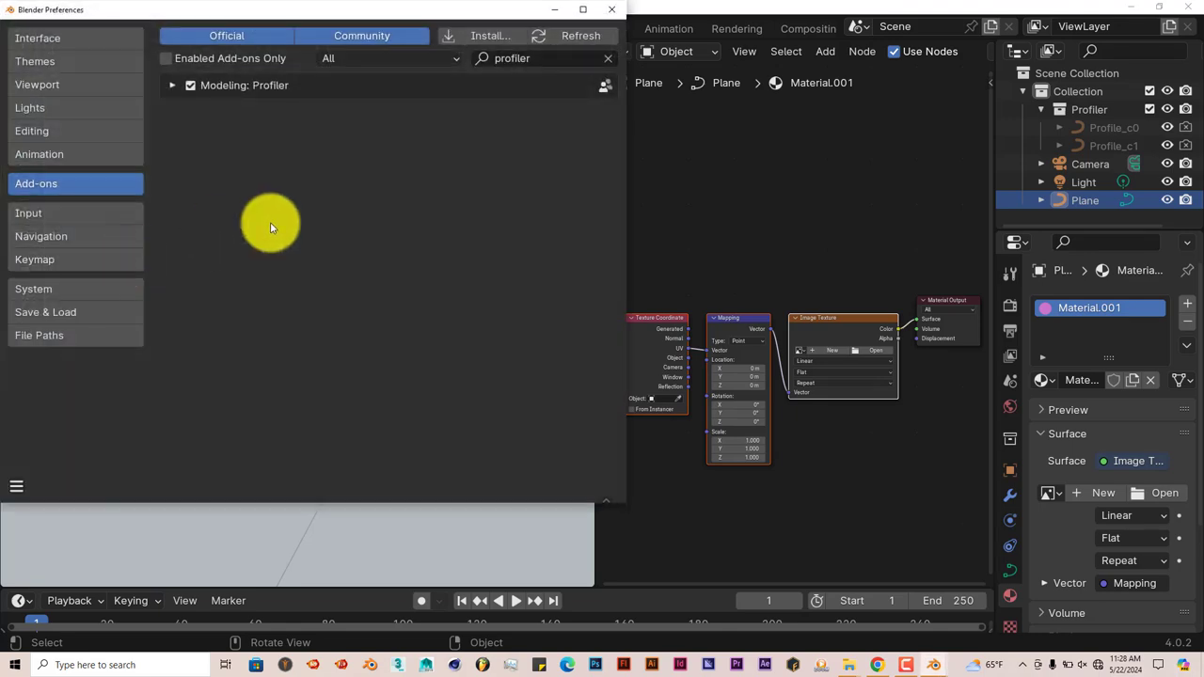
click(605, 59)
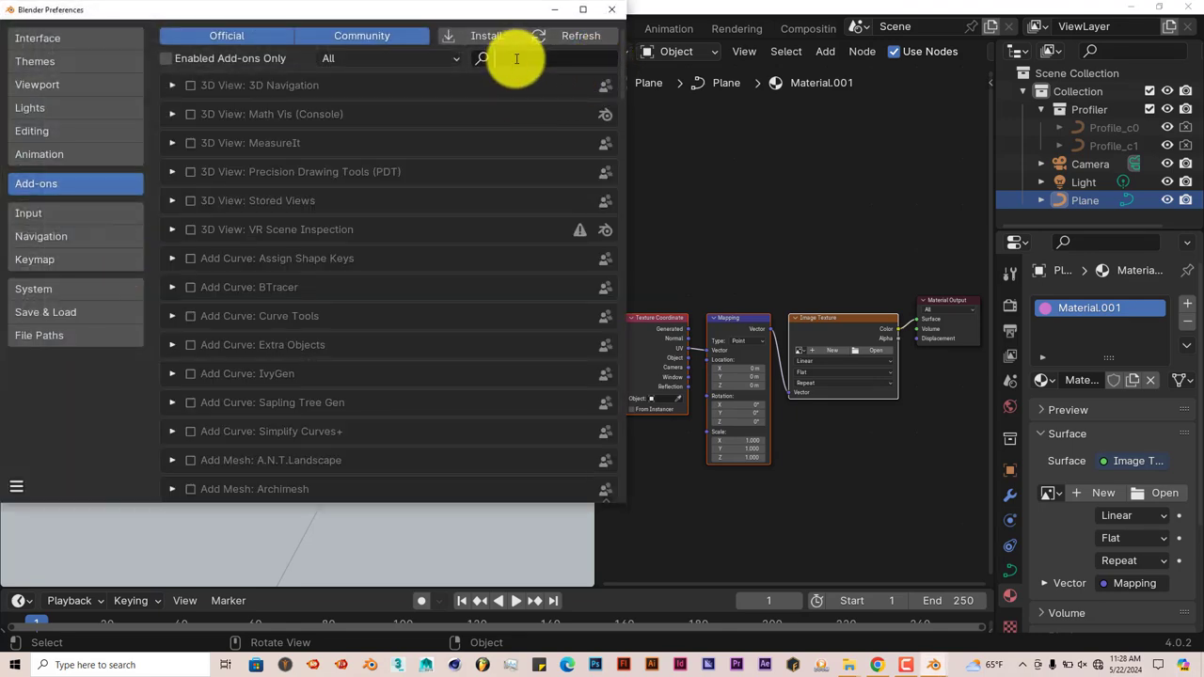
text(node)
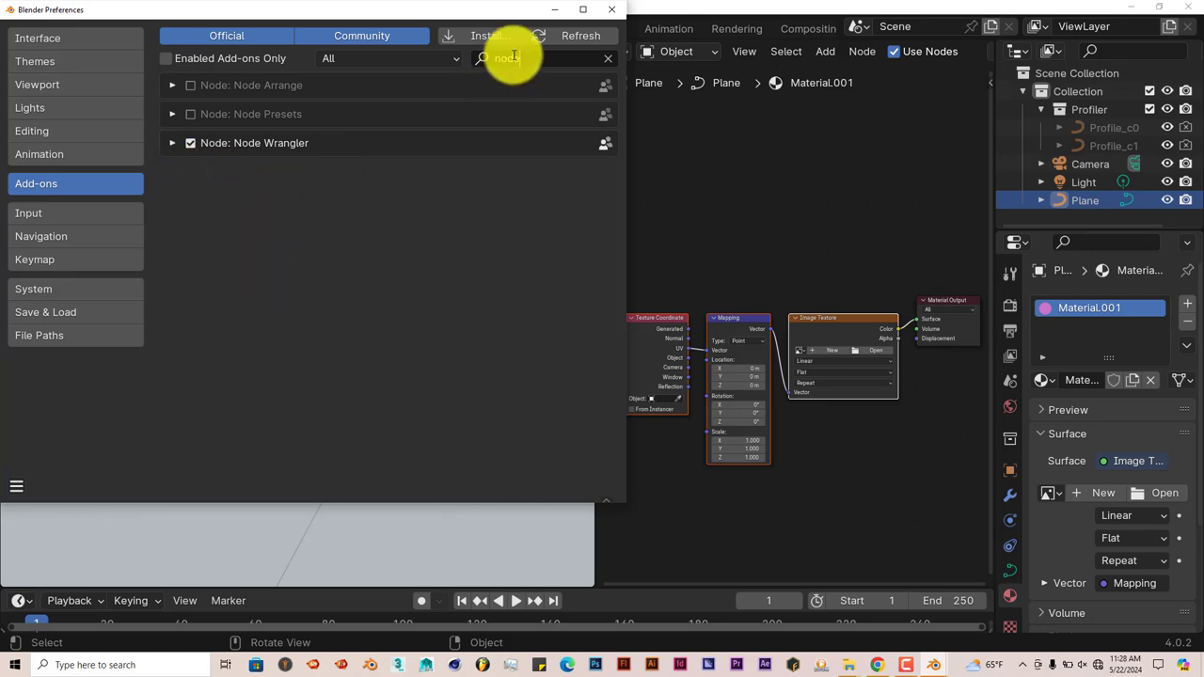
click(610, 12)
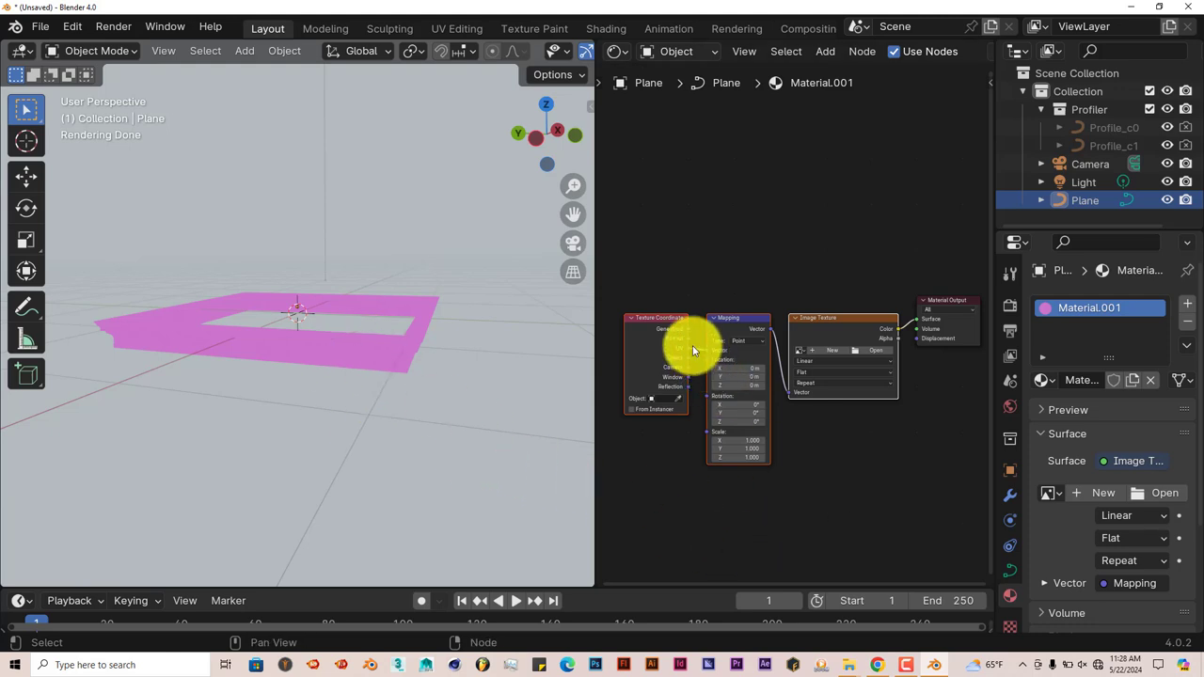
- Link Texture Coordinate's Generated output to the Mapping node's Vector input
scroll(691, 274, up, 2)
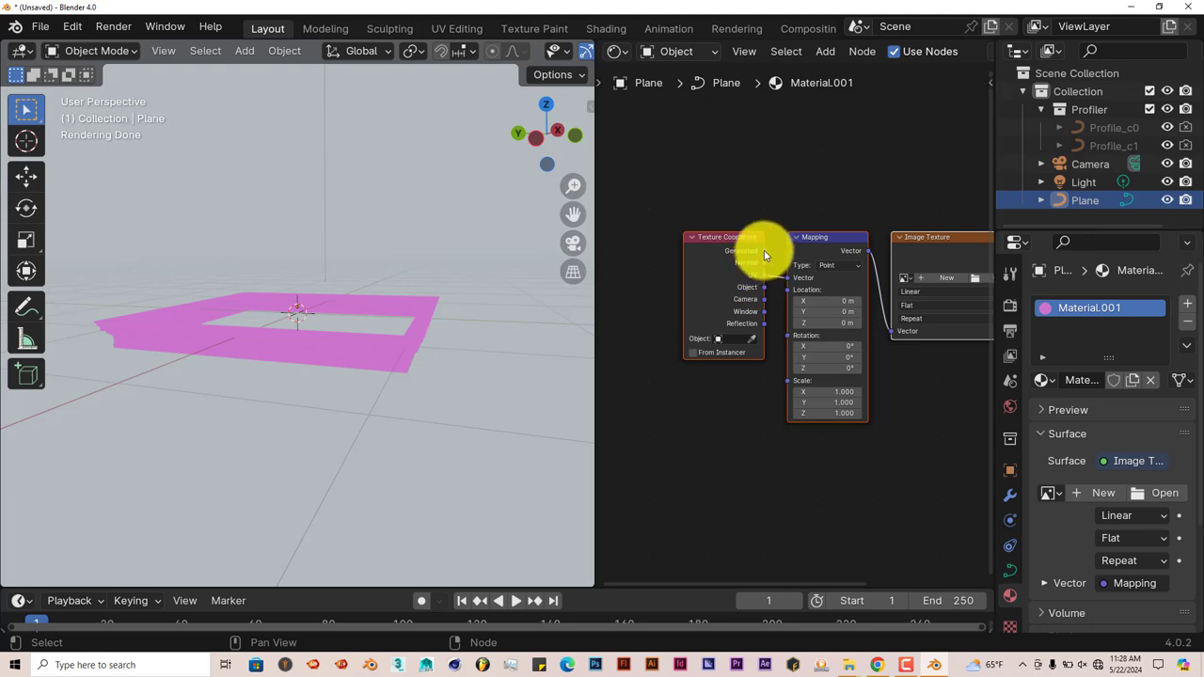
drag(764, 250, 786, 277)
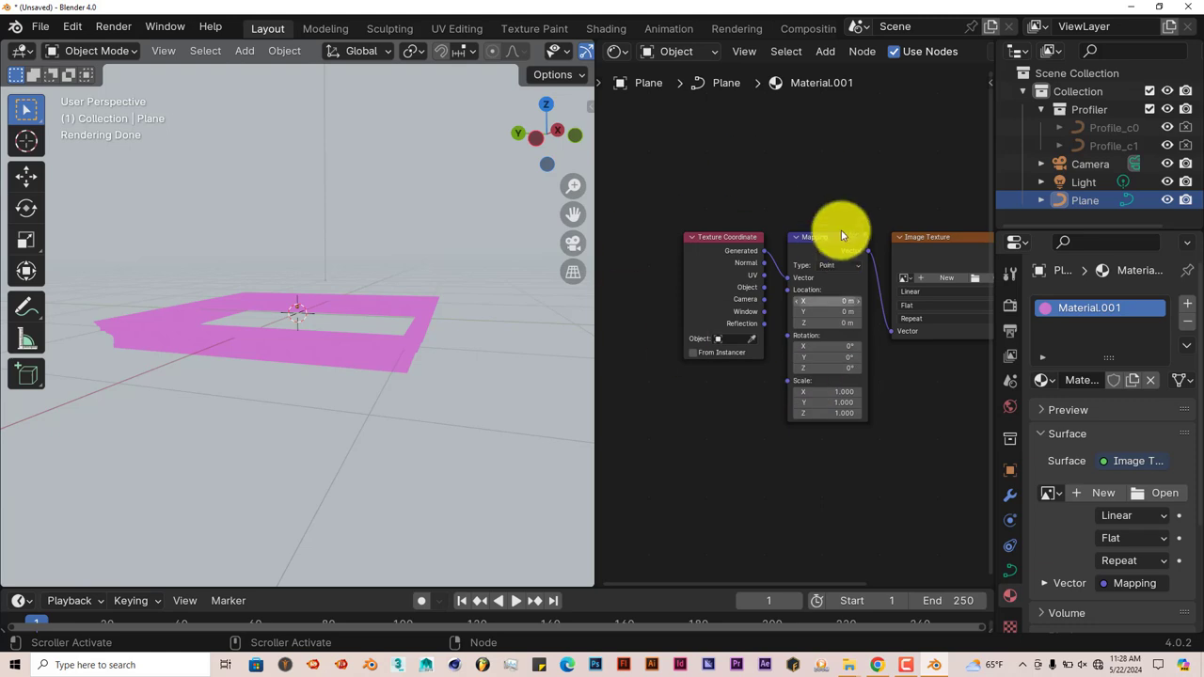
middle_drag(893, 183, 790, 159)
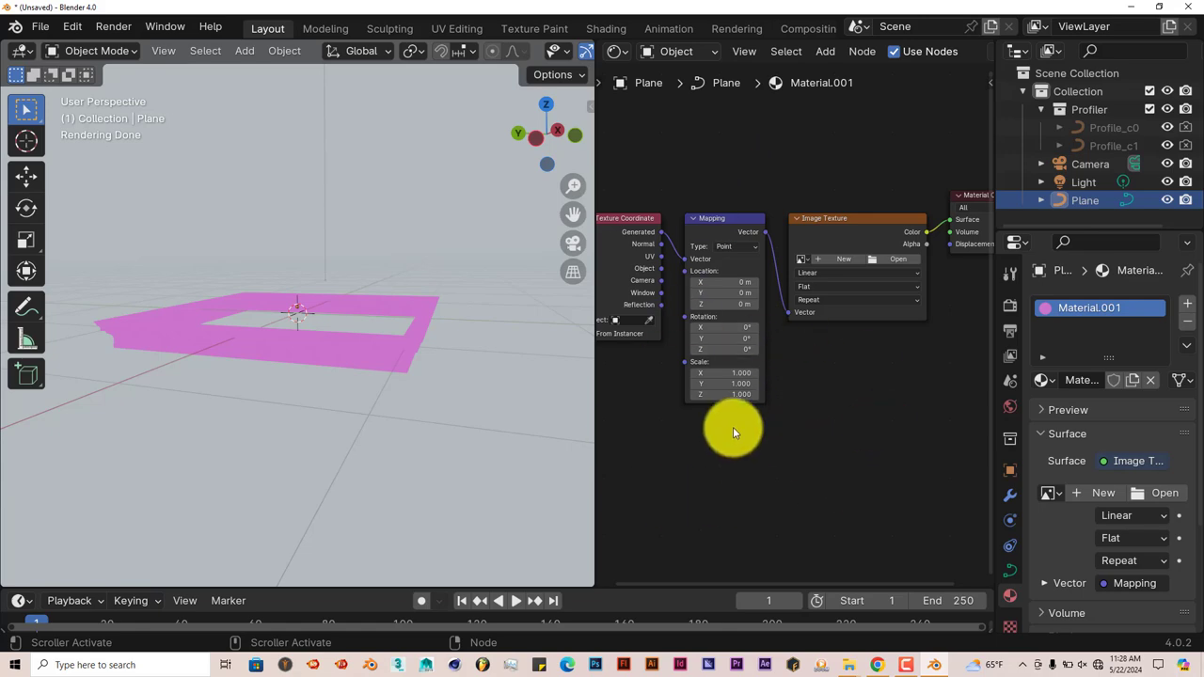
- Load AsphaltDamaged0049_2_thumblarge.jpg from the Blender textures folder into the Image Texture node
click(909, 262)
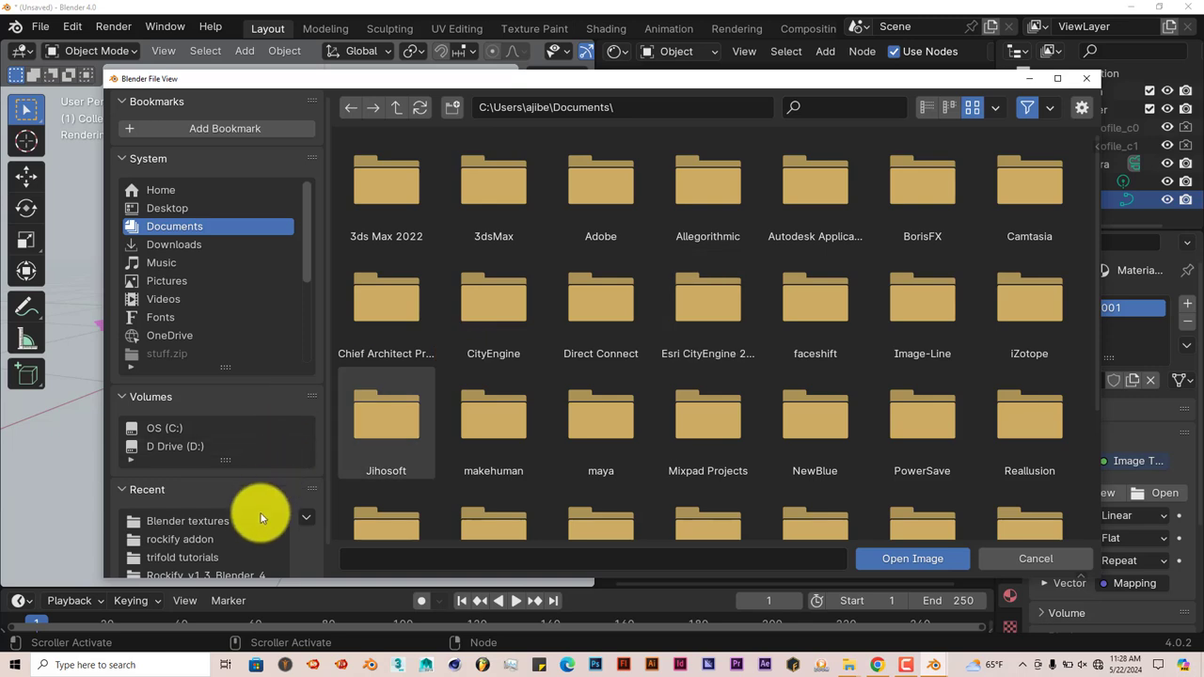
click(198, 525)
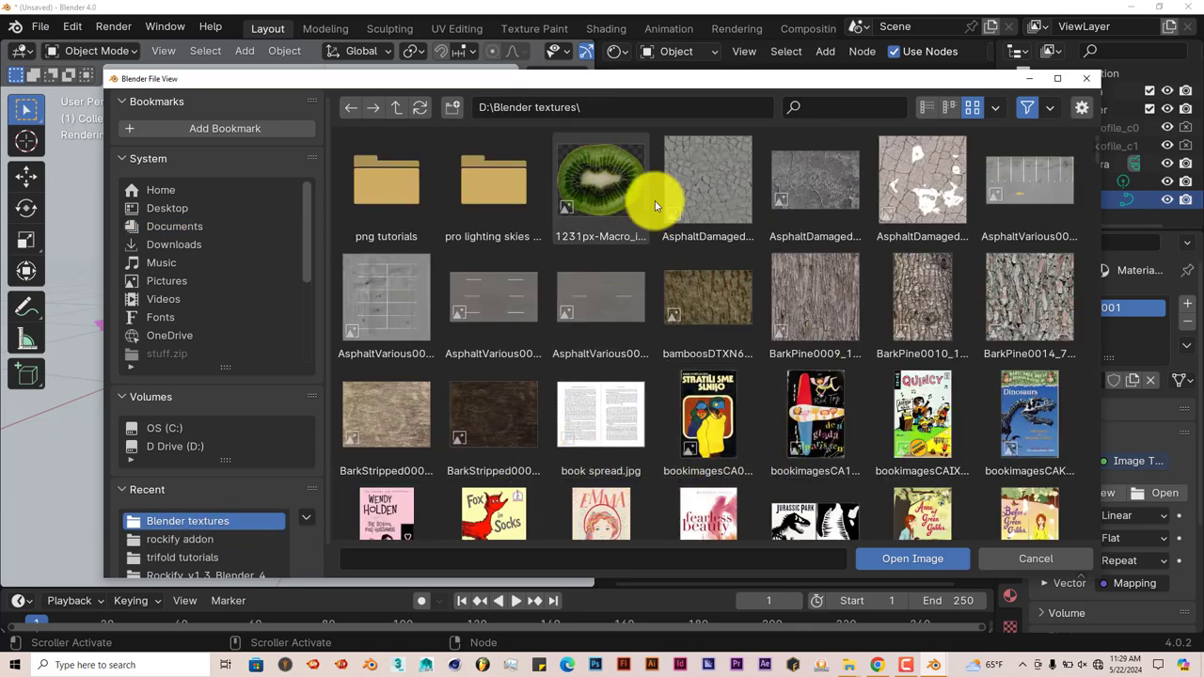
click(699, 184)
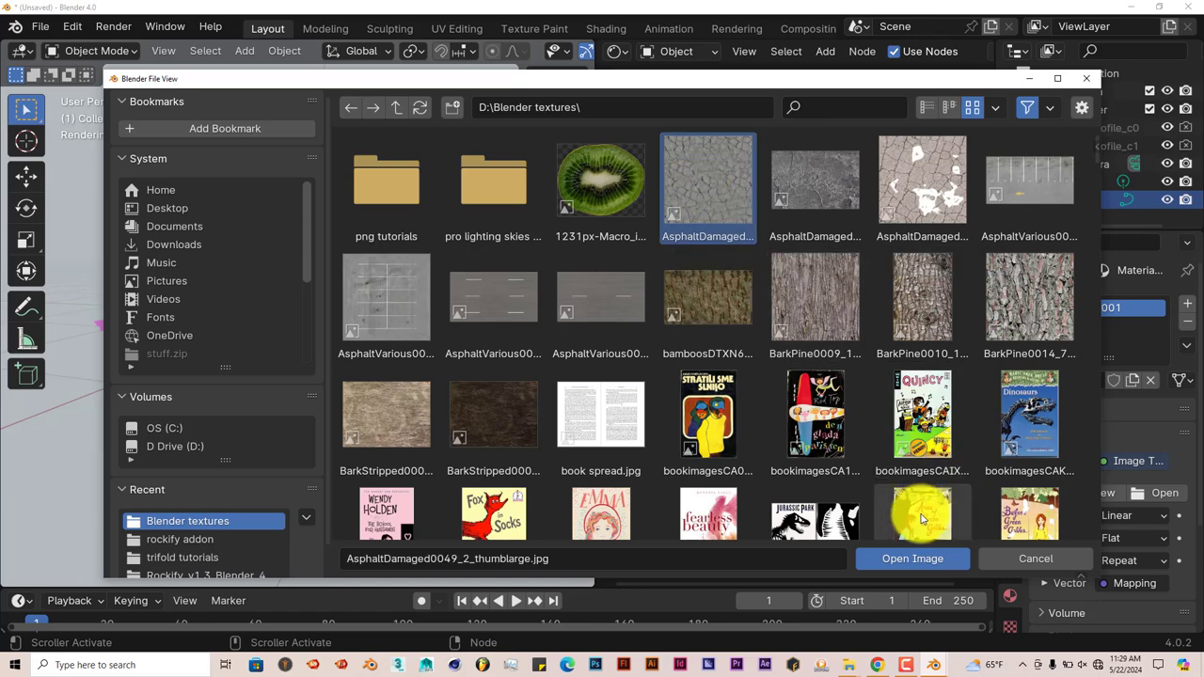
click(904, 557)
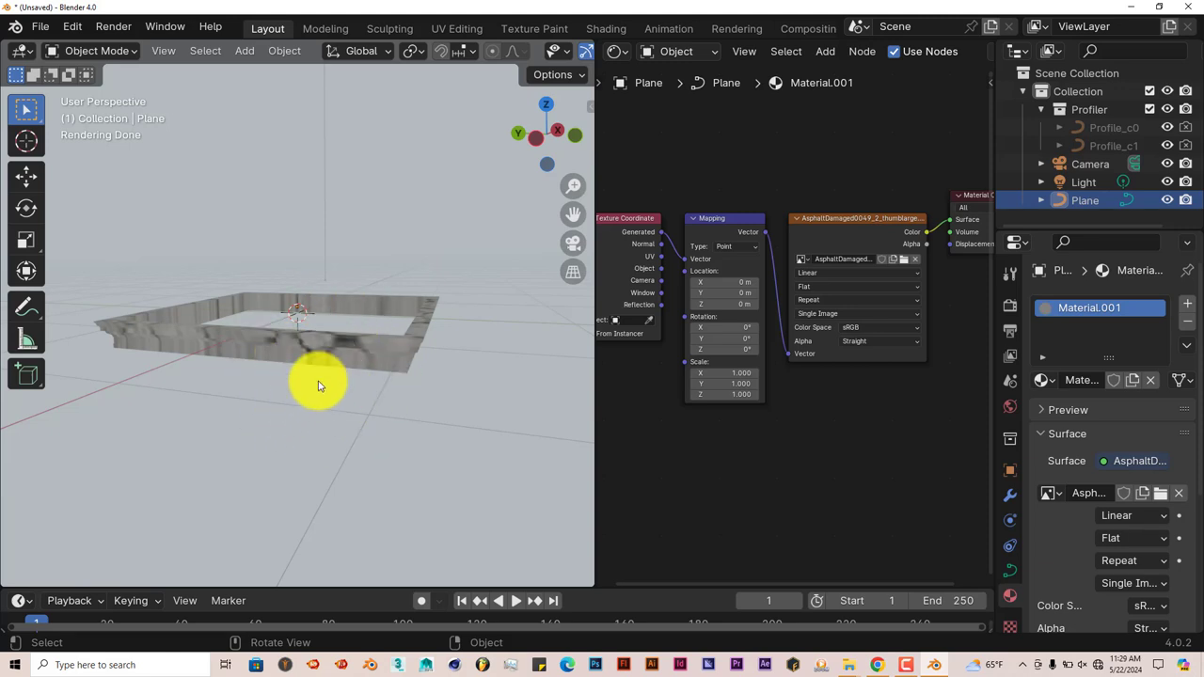
- Orbit the viewport closer to inspect the stretched asphalt texture on the frame
middle_drag(318, 386, 421, 381)
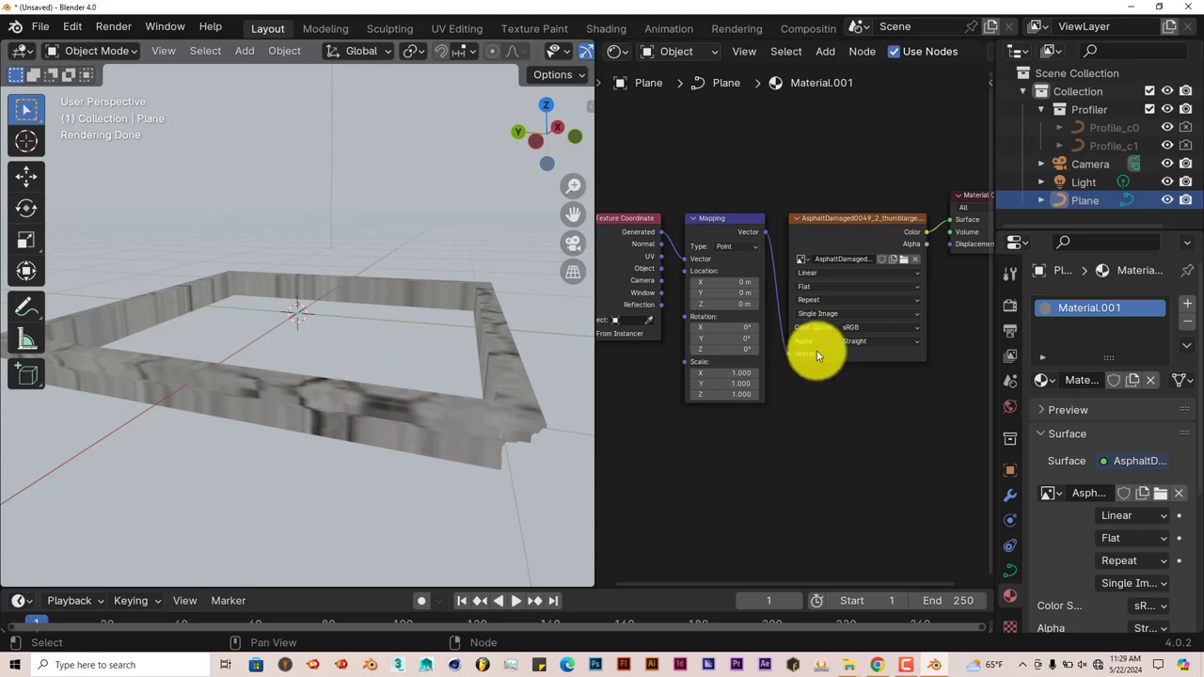
- Set the Image Texture projection to Box and the Mapping node type to Texture
click(860, 286)
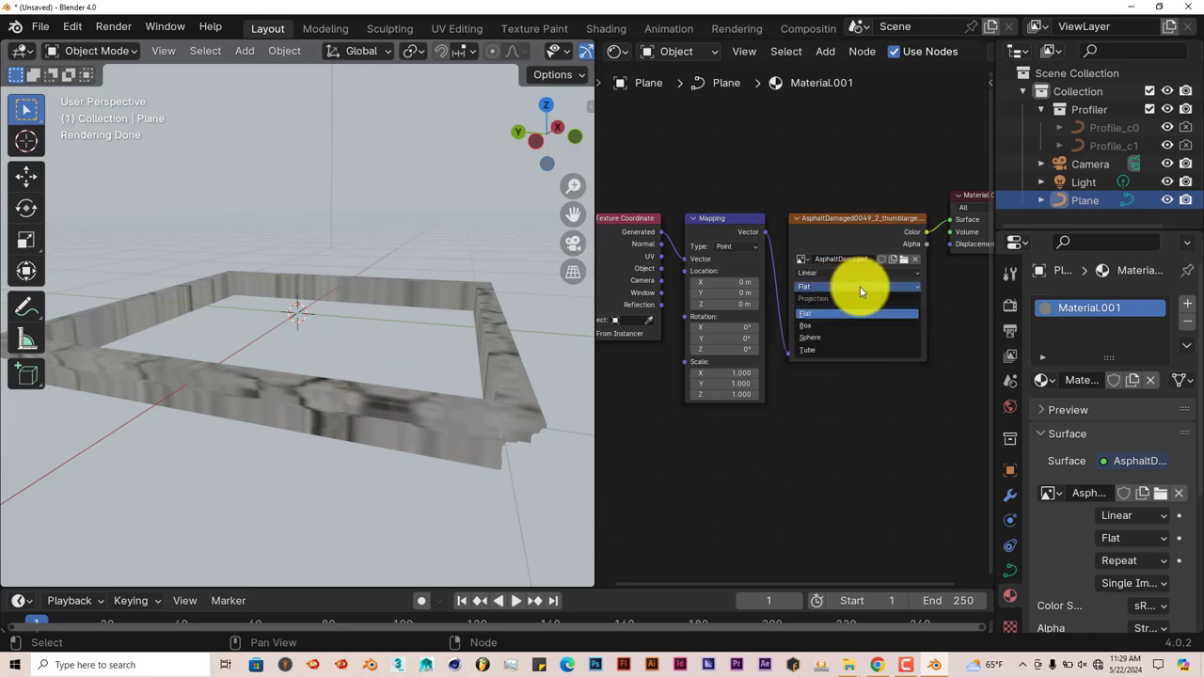
click(832, 326)
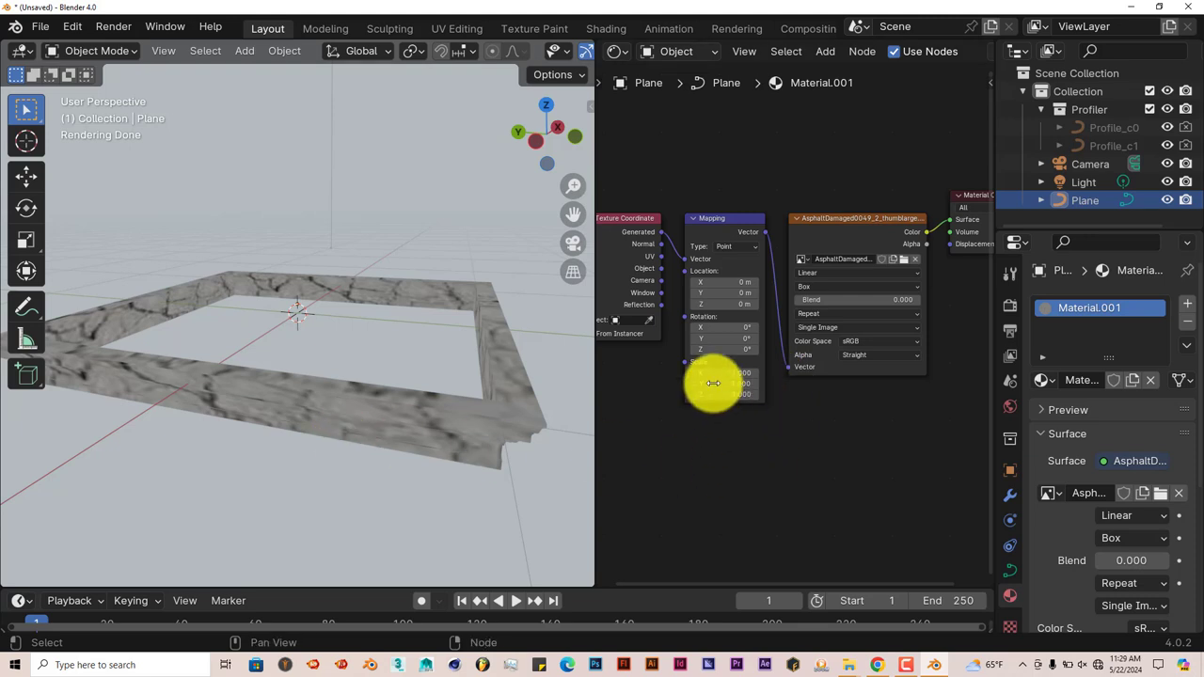
click(737, 250)
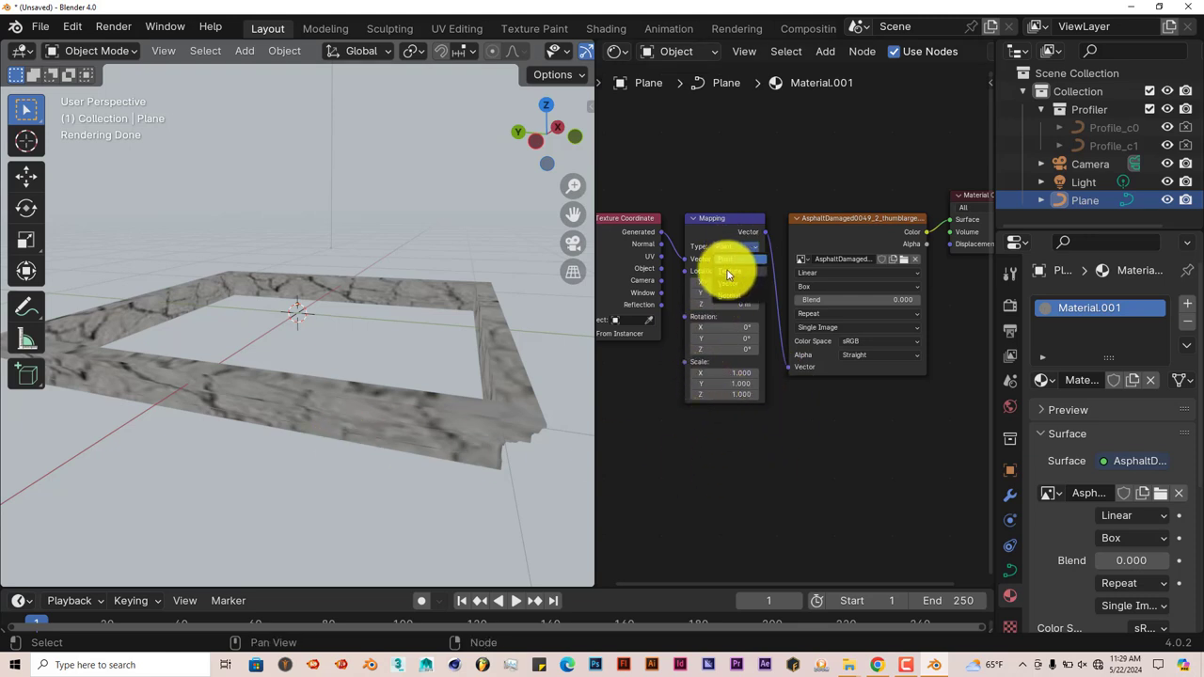
click(725, 265)
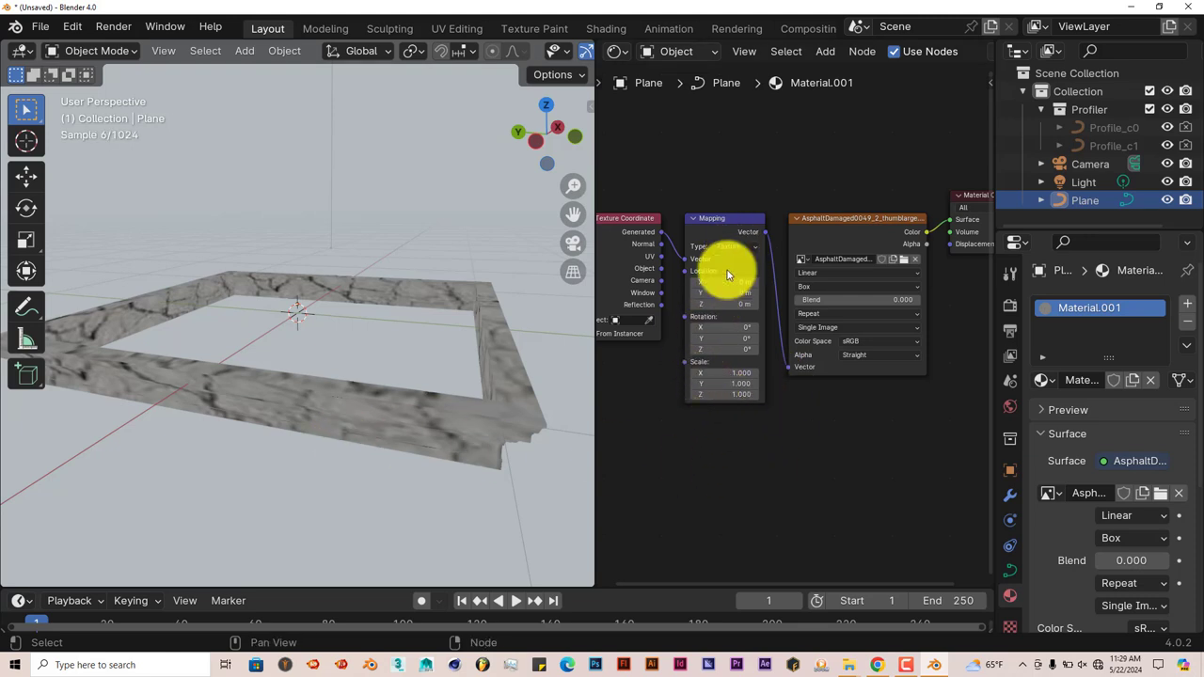
- Set the Mapping X and Y scale to 0.2 so the asphalt tiles more finely
click(720, 373)
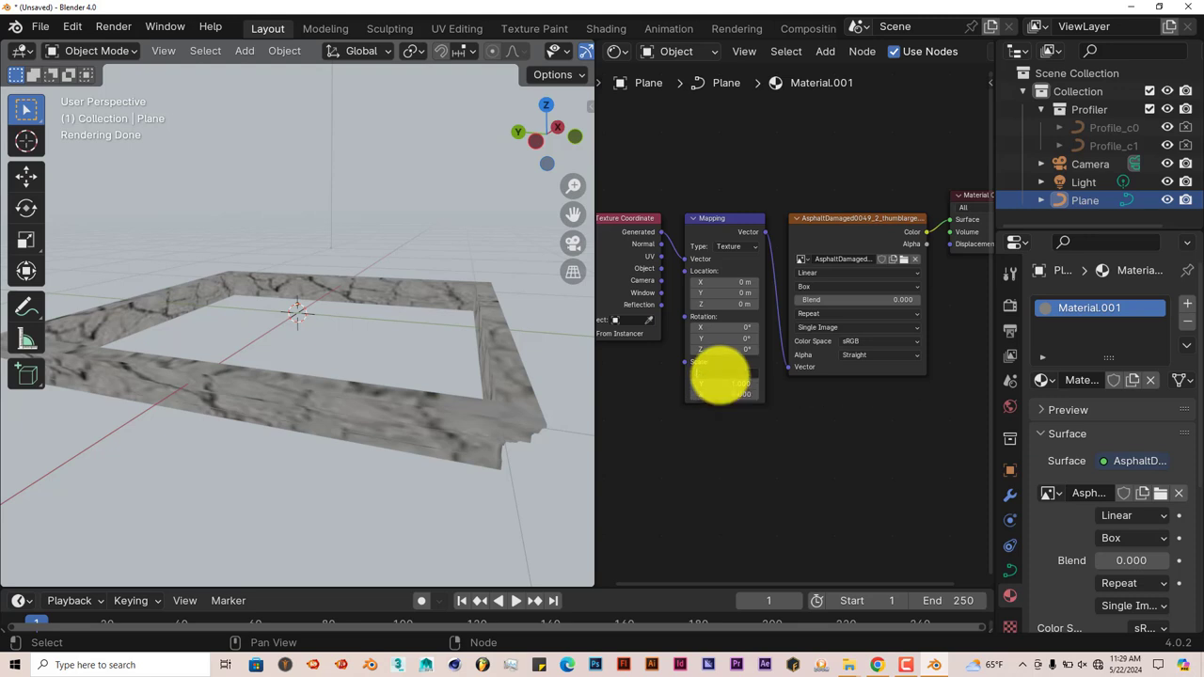
text(0.2)
key(Return)
click(720, 384)
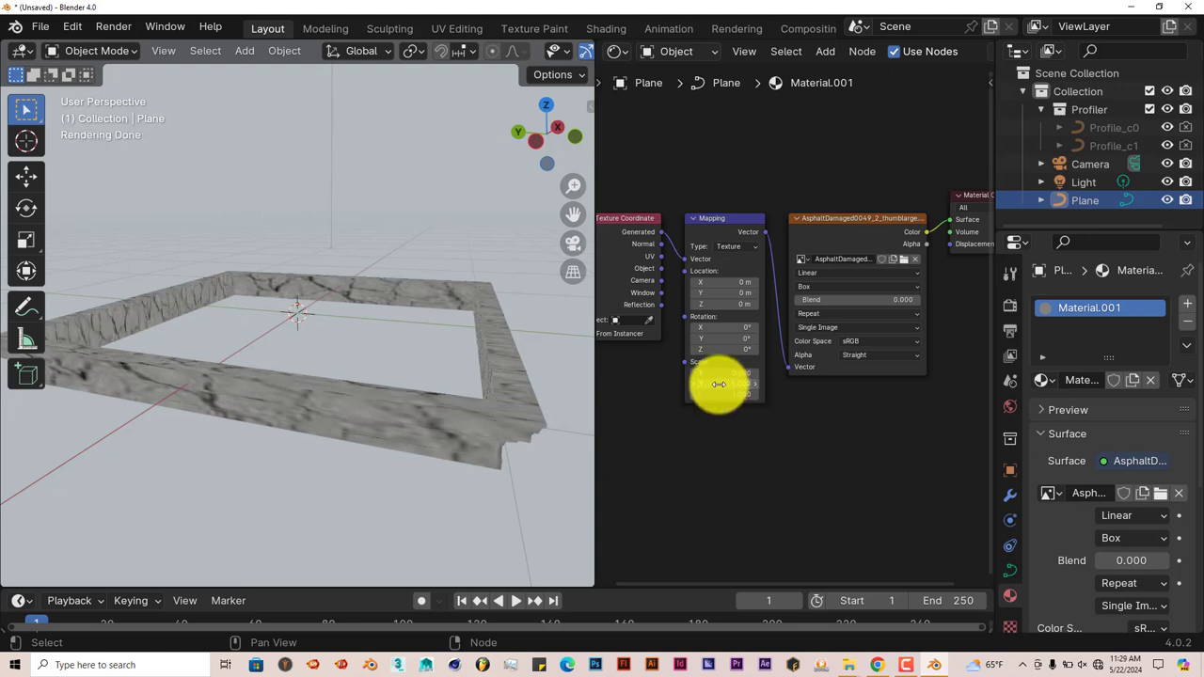
text(0.2)
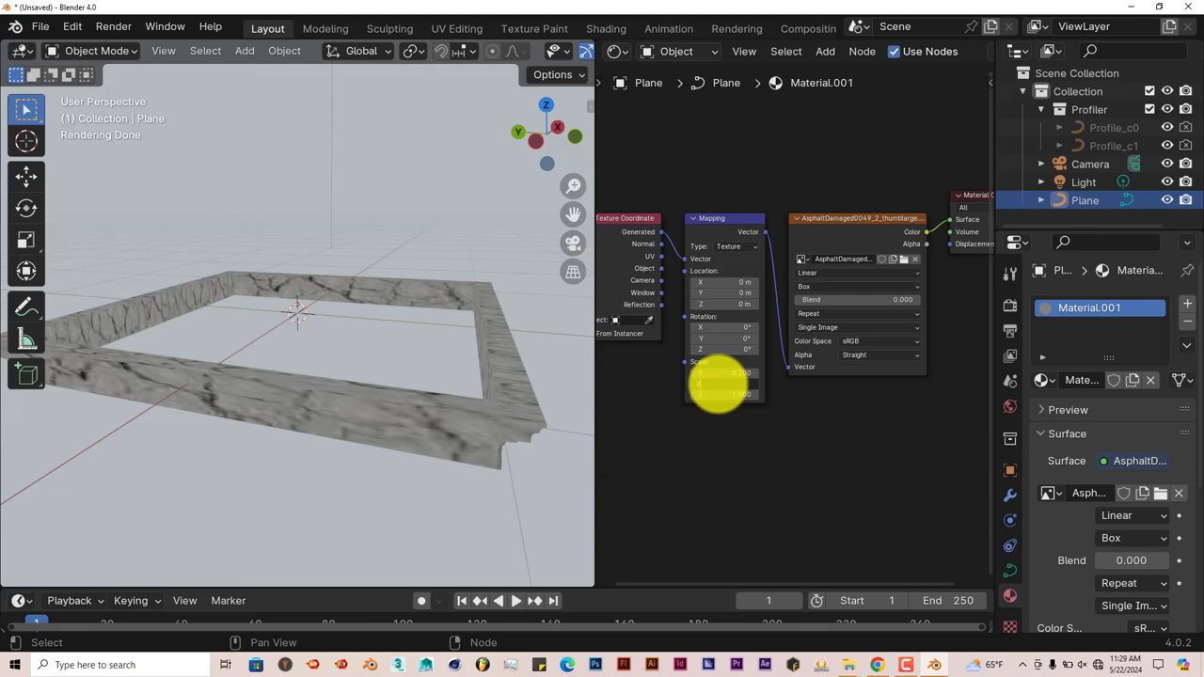
key(Return)
middle_drag(278, 492, 323, 478)
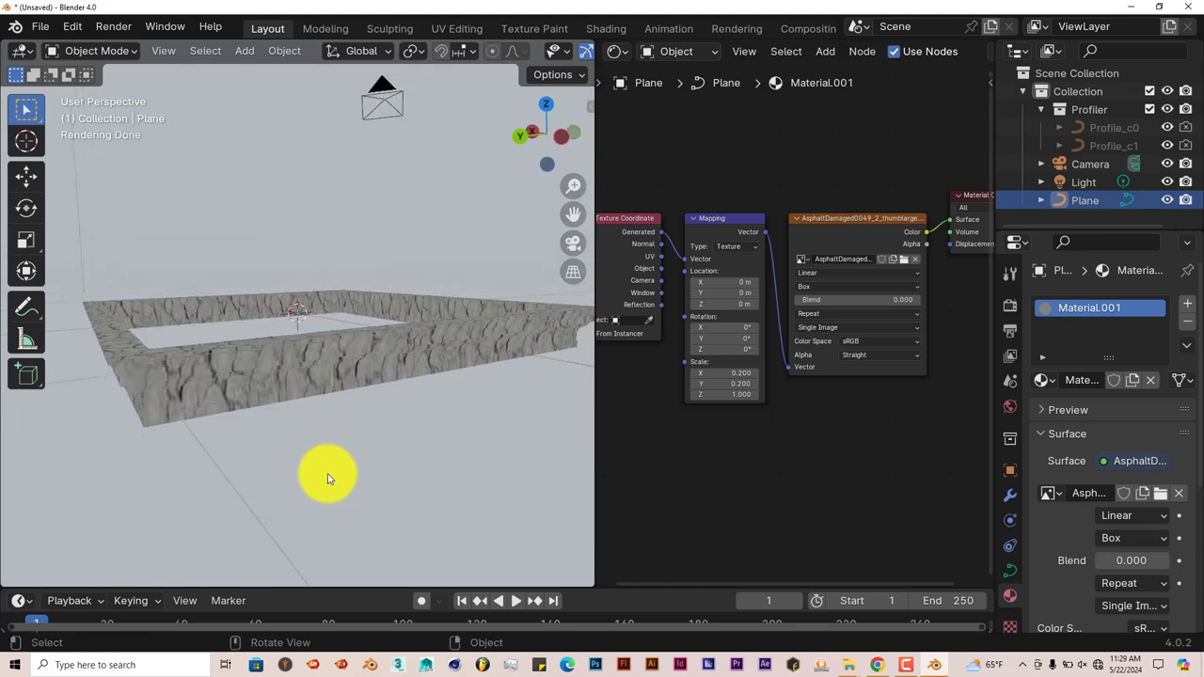